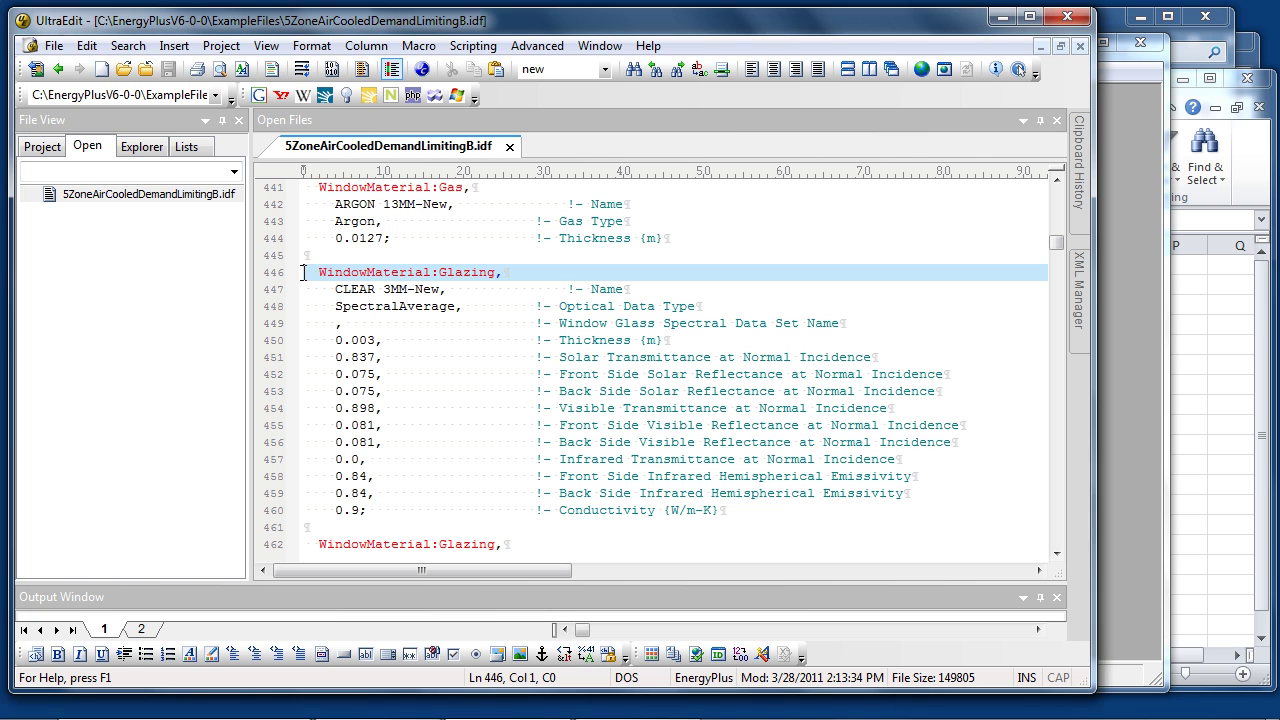
# Select lines 446–459 in UltraEdit, the complete CLEAR 3MM-New WindowMaterial:Glazing object.
pyautogui.moveTo(303, 273); pyautogui.dragTo(304, 527)
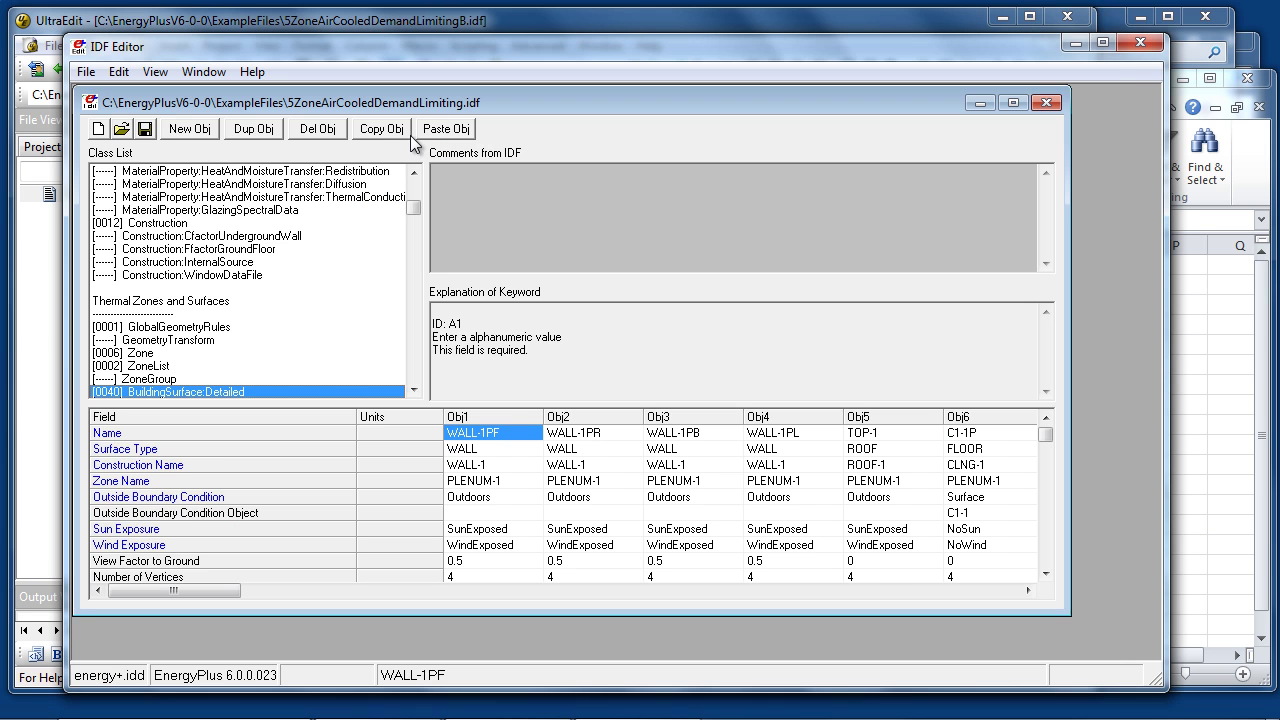
# Paste CLEAR 3MM-New into a new document, then copy wall objects Obj1–Obj4 for spreadsheet.
pyautogui.click(97, 129)
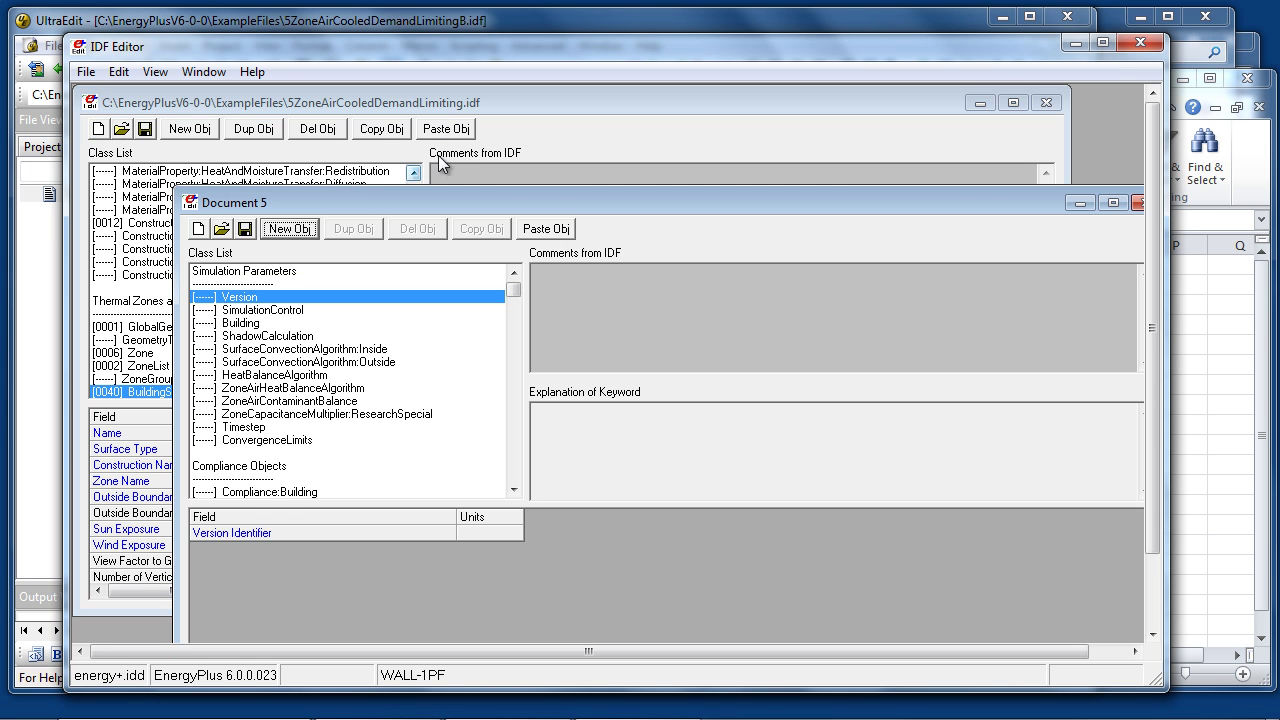
pyautogui.click(537, 229)
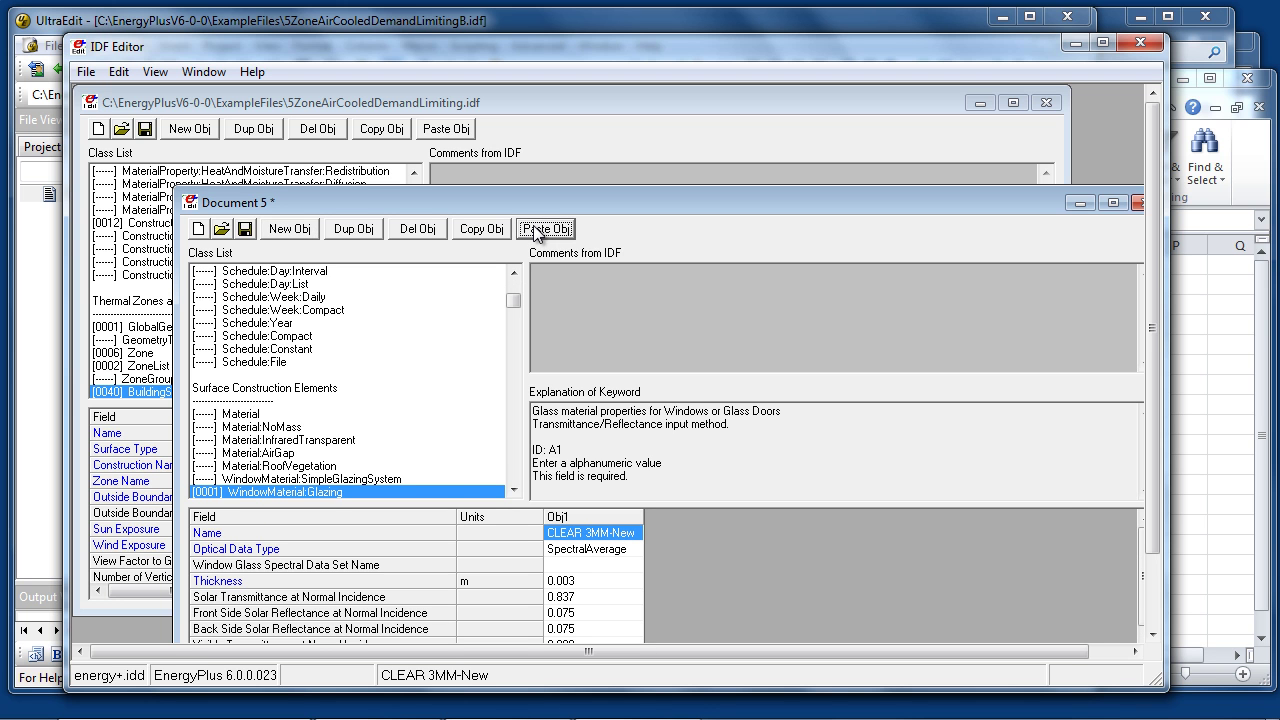
pyautogui.click(776, 97)
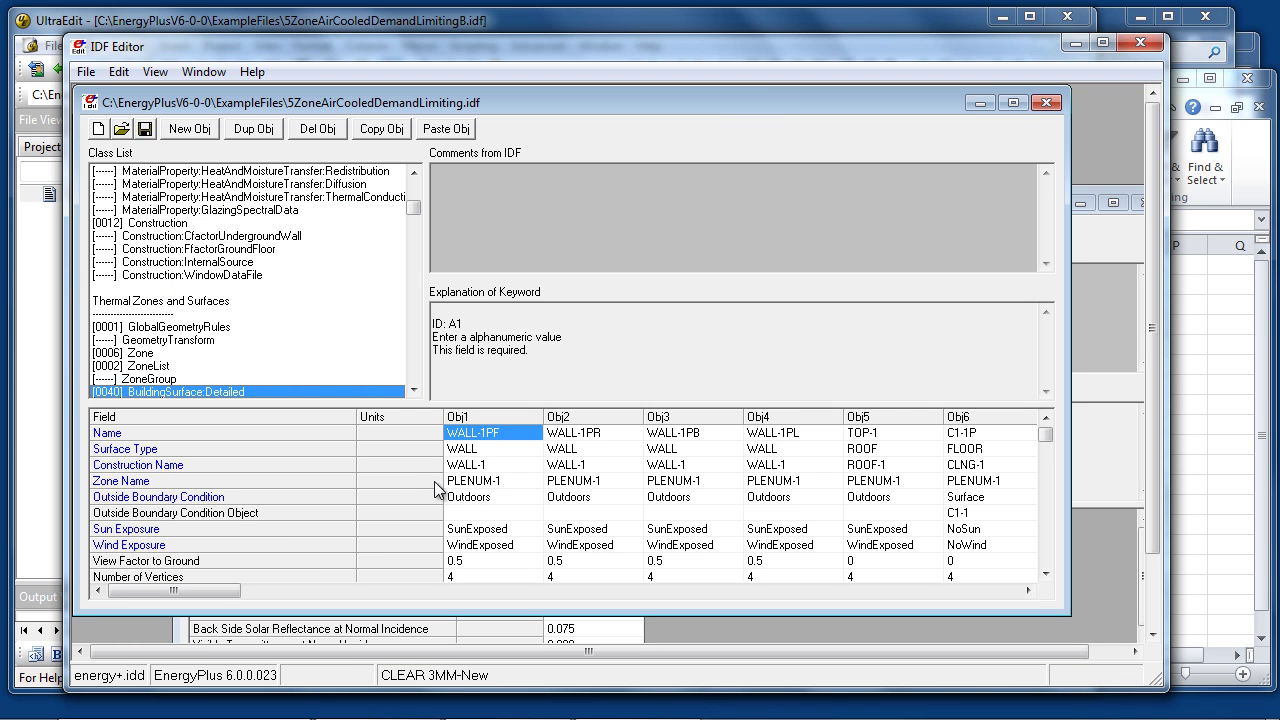
pyautogui.moveTo(506, 415); pyautogui.dragTo(798, 412)
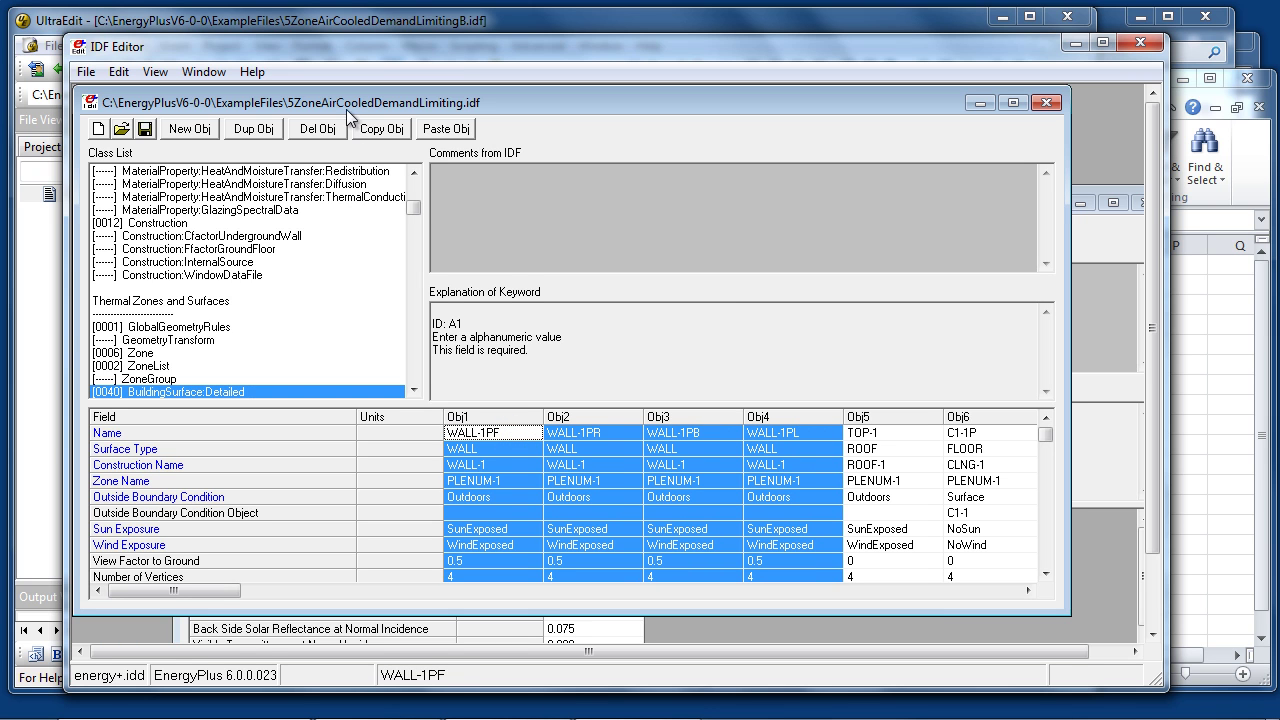
pyautogui.click(380, 128)
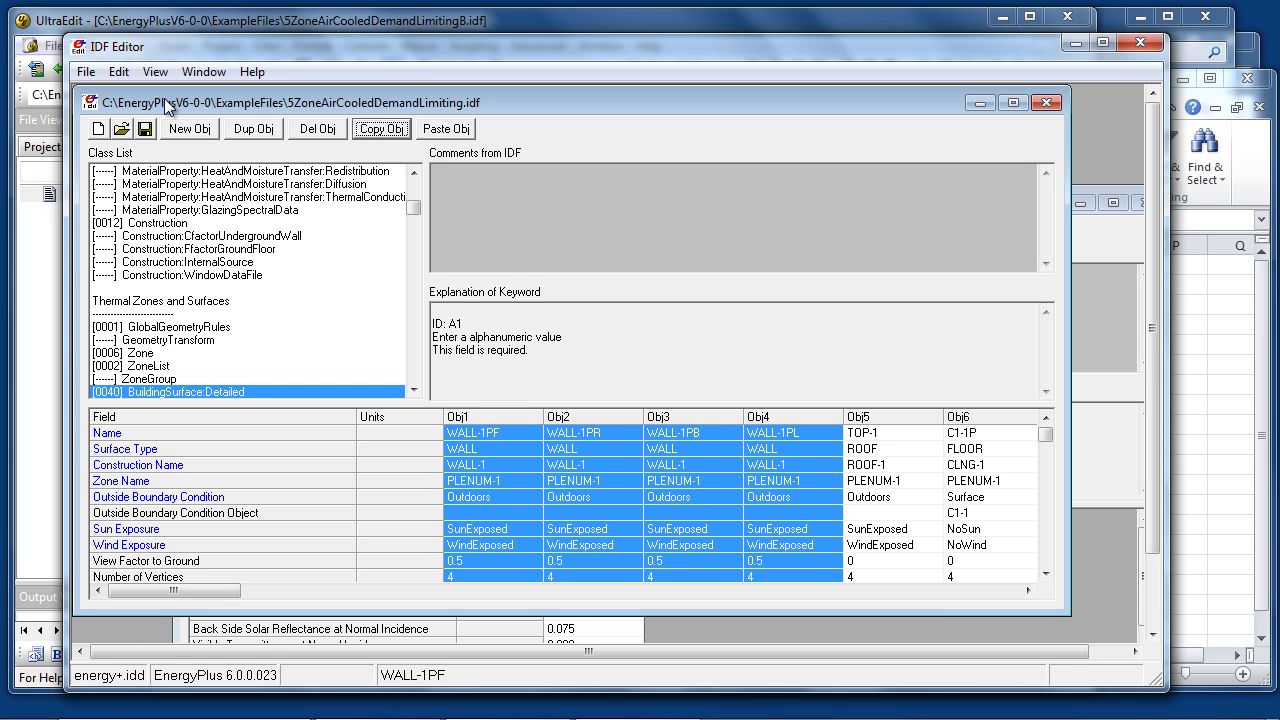
pyautogui.click(121, 72)
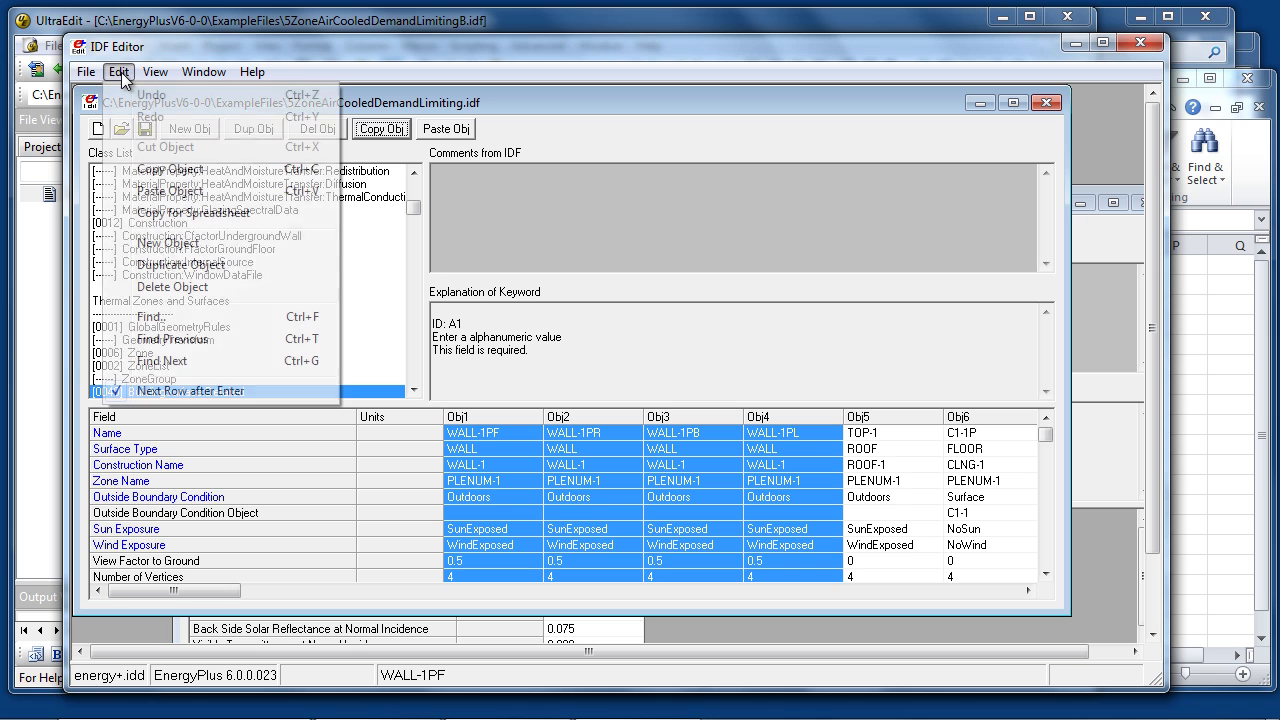
pyautogui.click(152, 214)
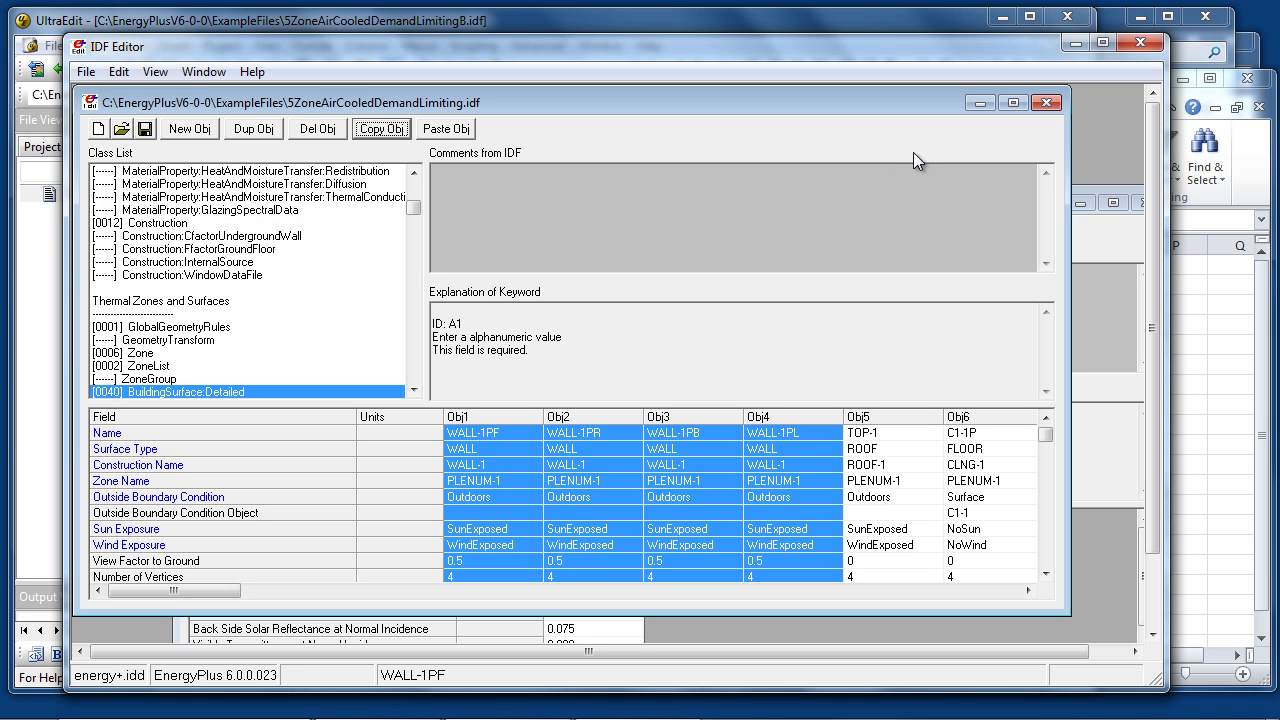
# Paste the four wall surfaces into Excel at A1 and autofit column A.
pyautogui.click(1210, 335)
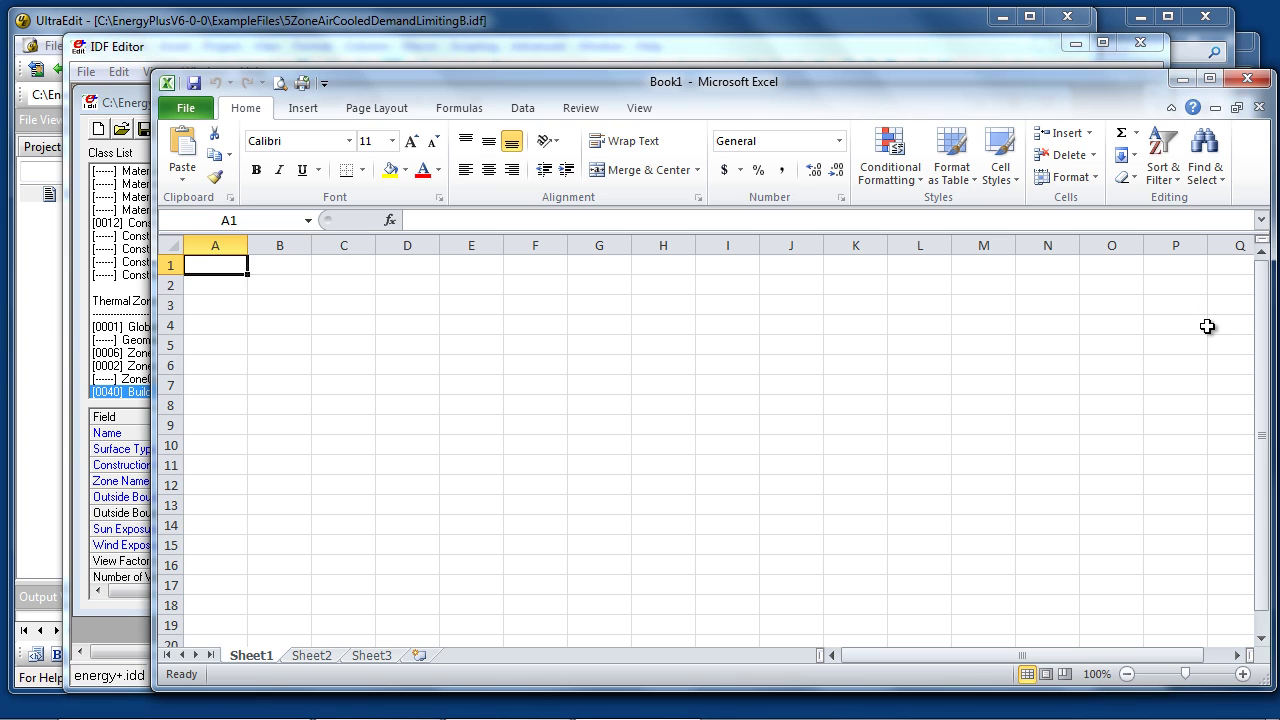
pyautogui.hotkey('ctrl', 'v')
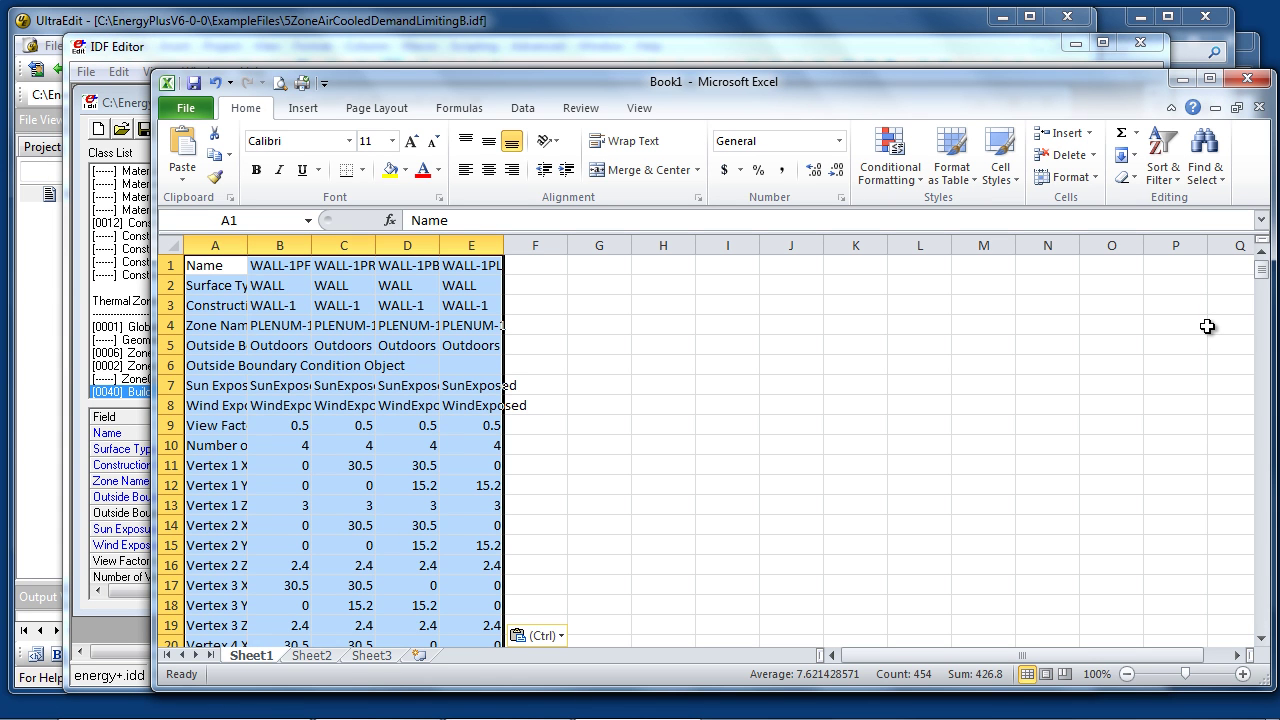
pyautogui.doubleClick(249, 245)
# Check the pasted cells, from Zone Name in A4 to the WALL-1PL name in E1.
pyautogui.click(344, 326)
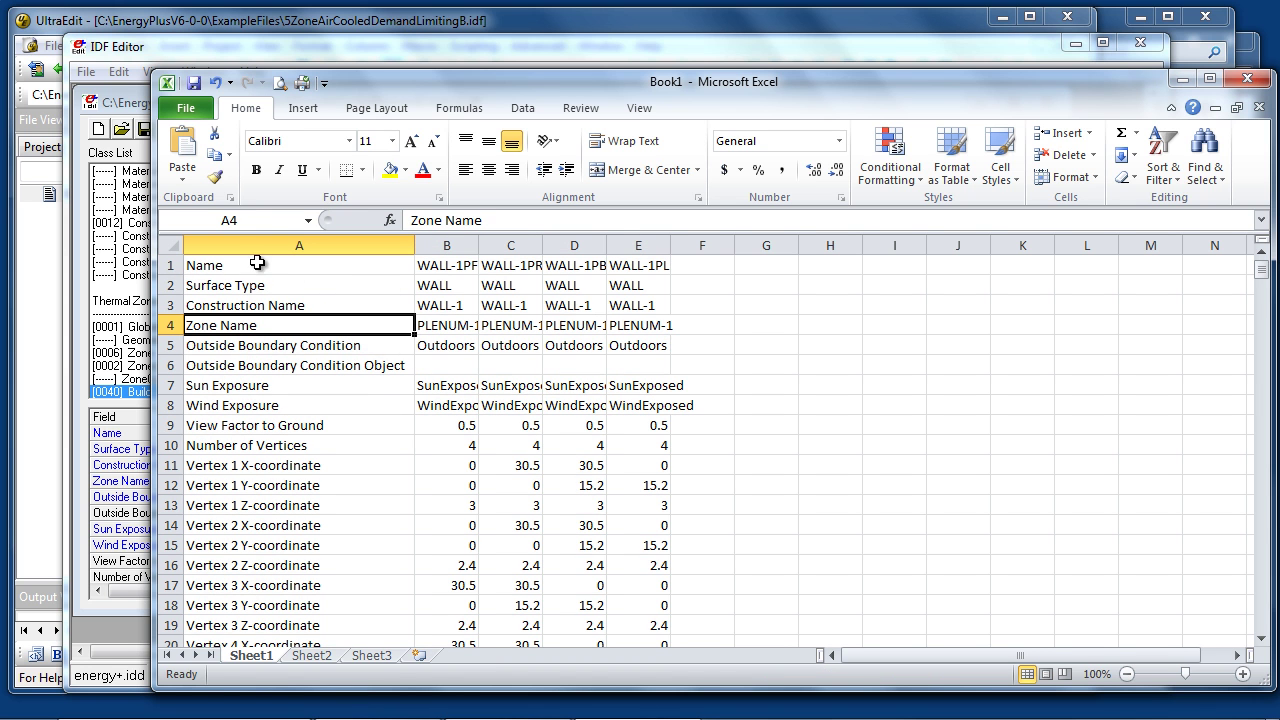
pyautogui.click(292, 266)
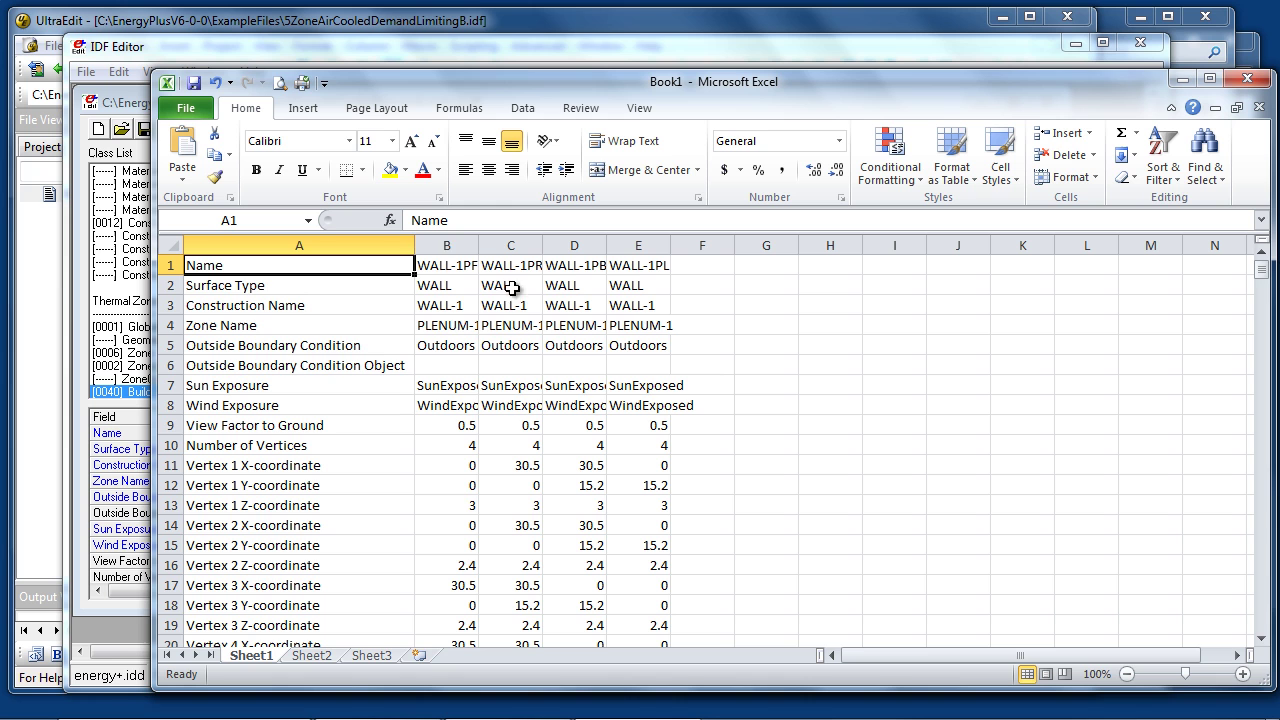
pyautogui.click(446, 325)
pyautogui.press('Down')
pyautogui.press('Up')
pyautogui.press('Up')
pyautogui.press('Up')
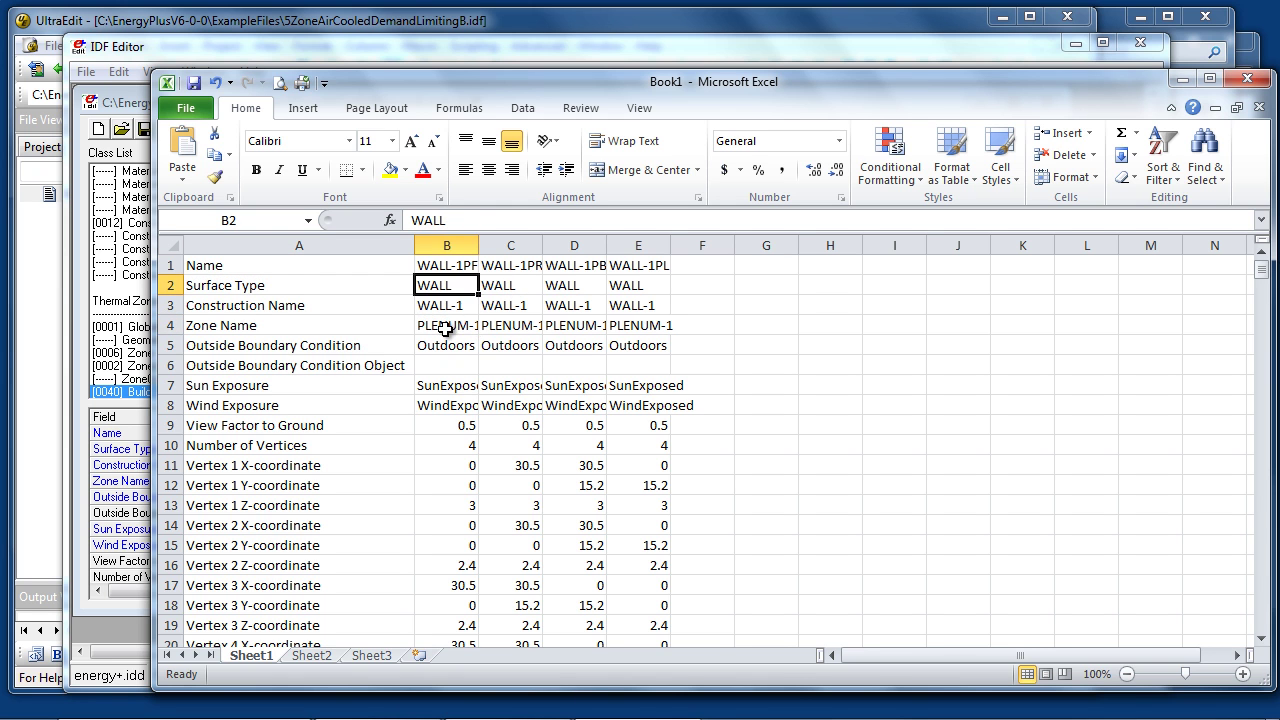
pyautogui.press('Up')
pyautogui.press('Right')
pyautogui.press('Right')
pyautogui.press('Right')
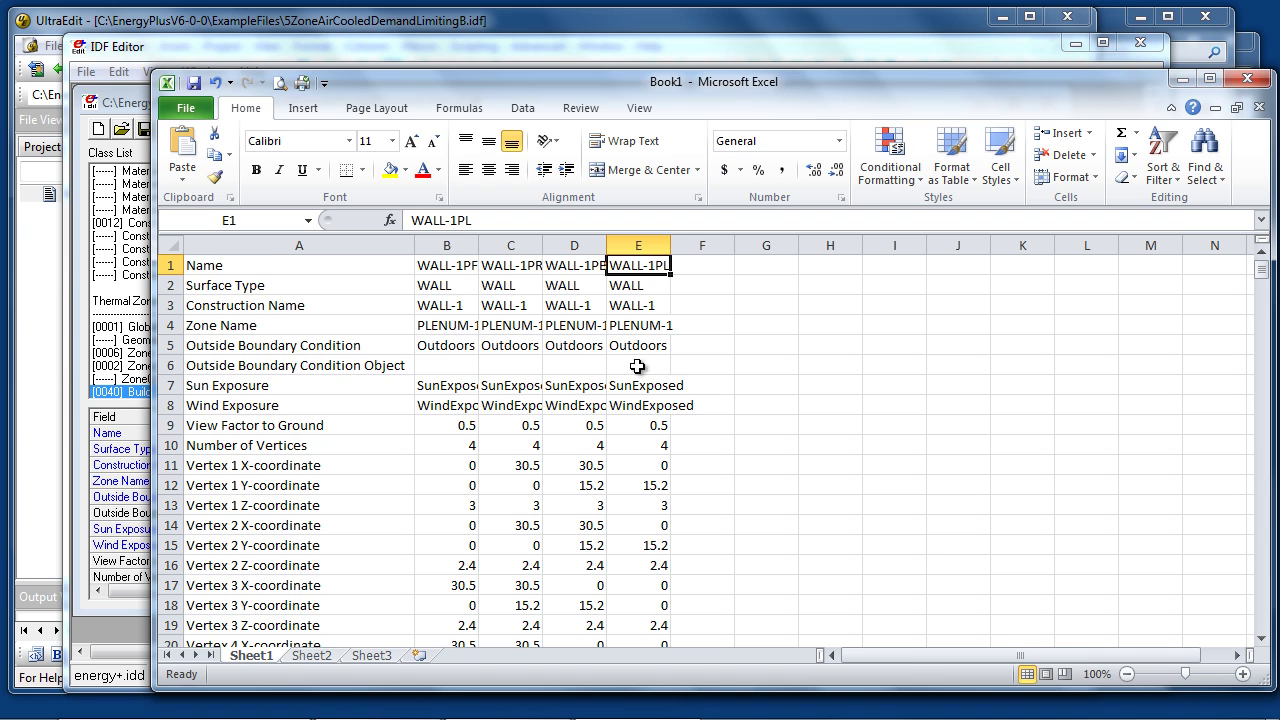
pyautogui.click(110, 46)
# Search class names for 'fan' and step through the matching classes with F3.
pyautogui.click(119, 72)
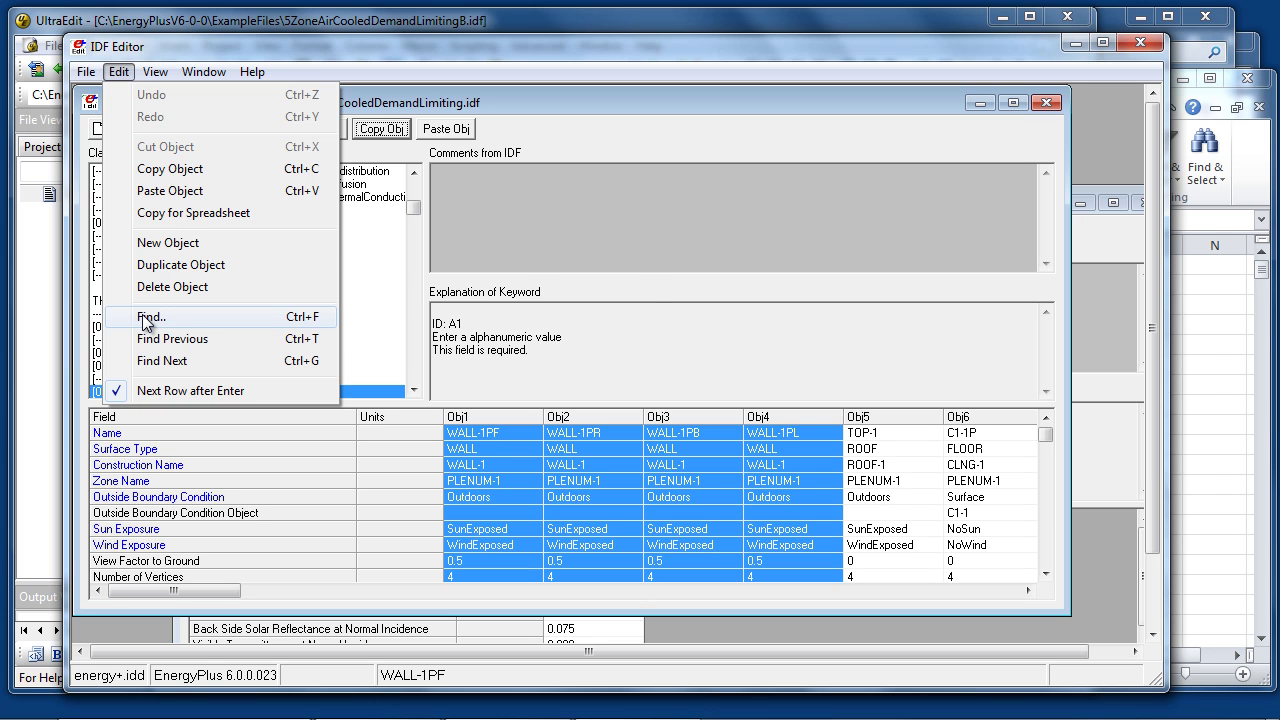
pyautogui.click(147, 318)
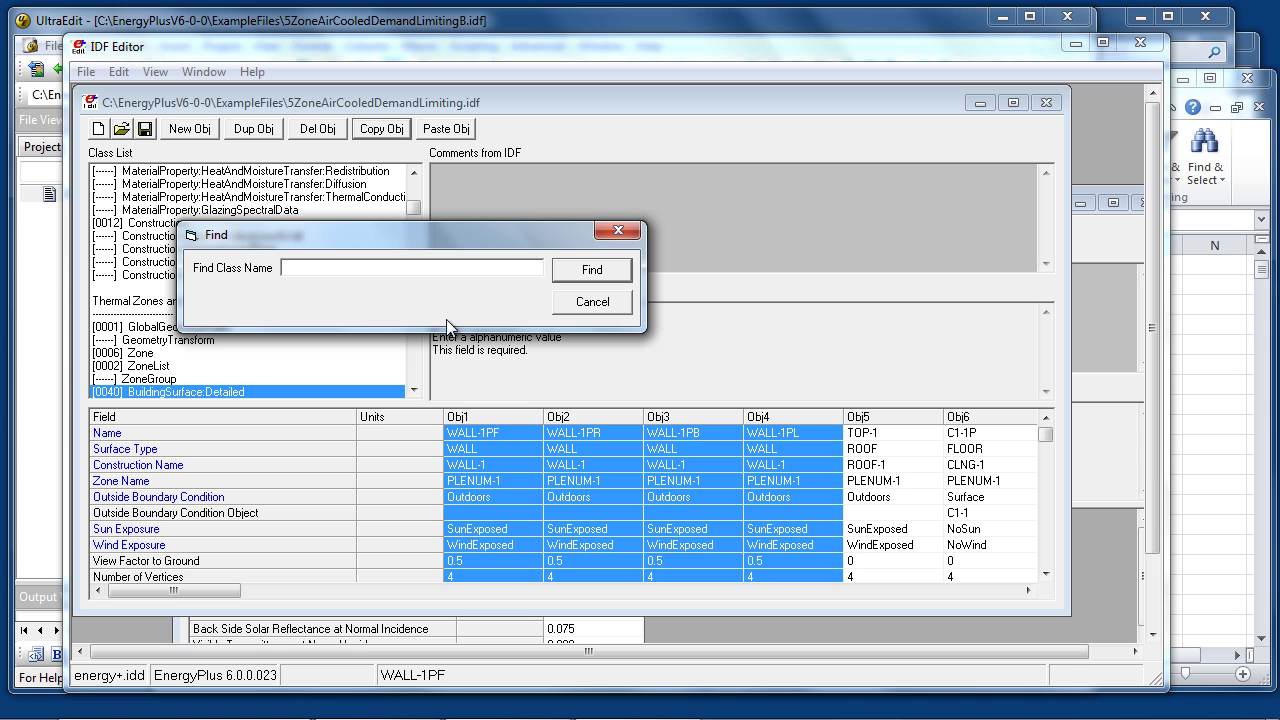
pyautogui.write('fan')
pyautogui.click(576, 272)
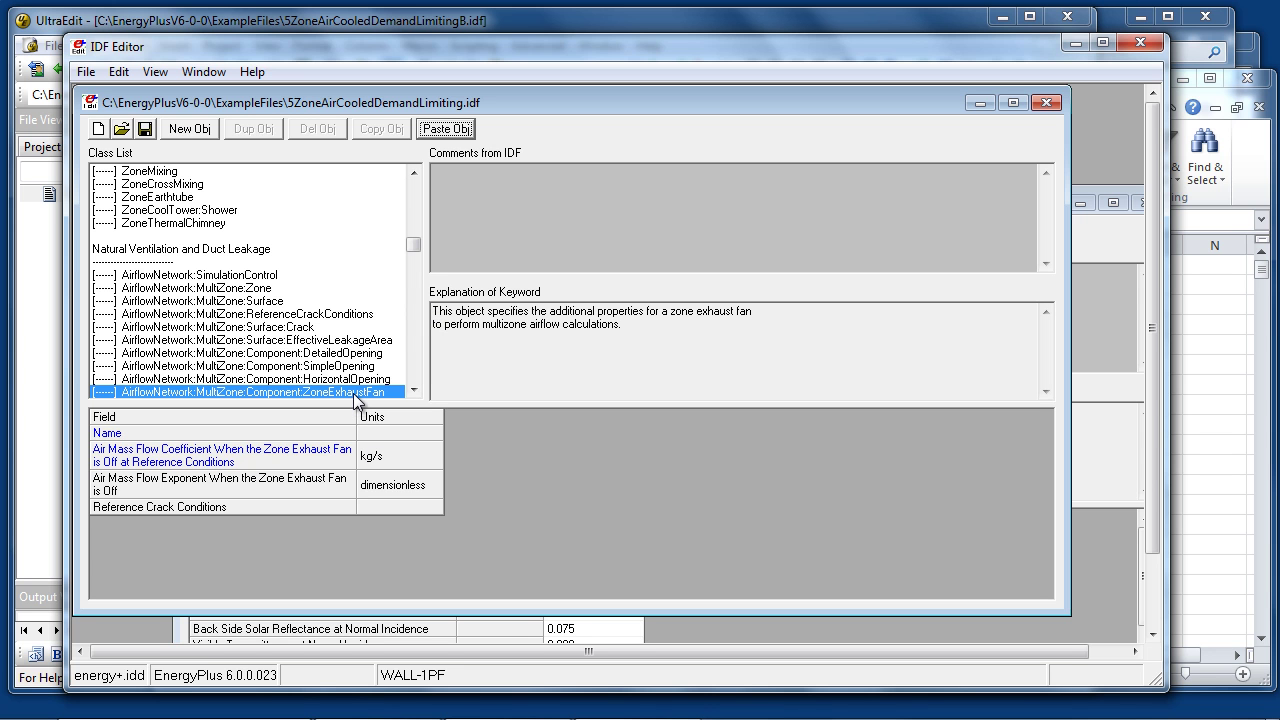
pyautogui.press('F3')
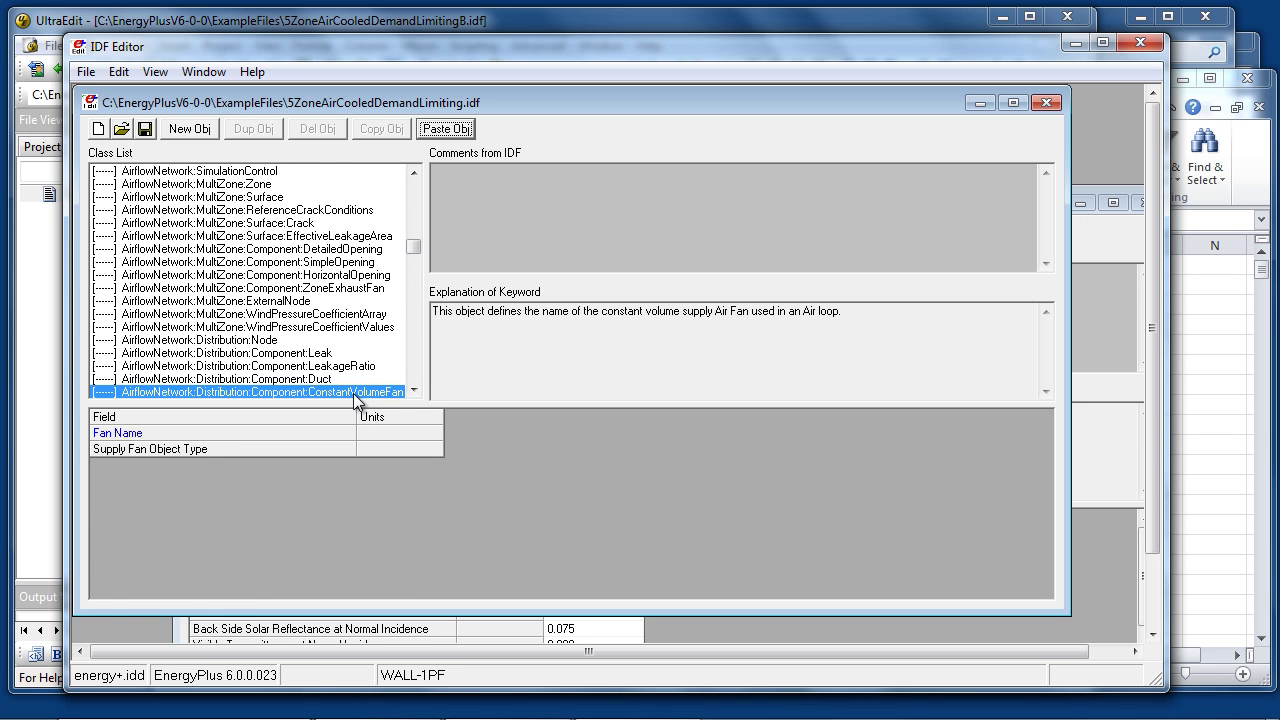
pyautogui.press('F3')
pyautogui.press('F3')
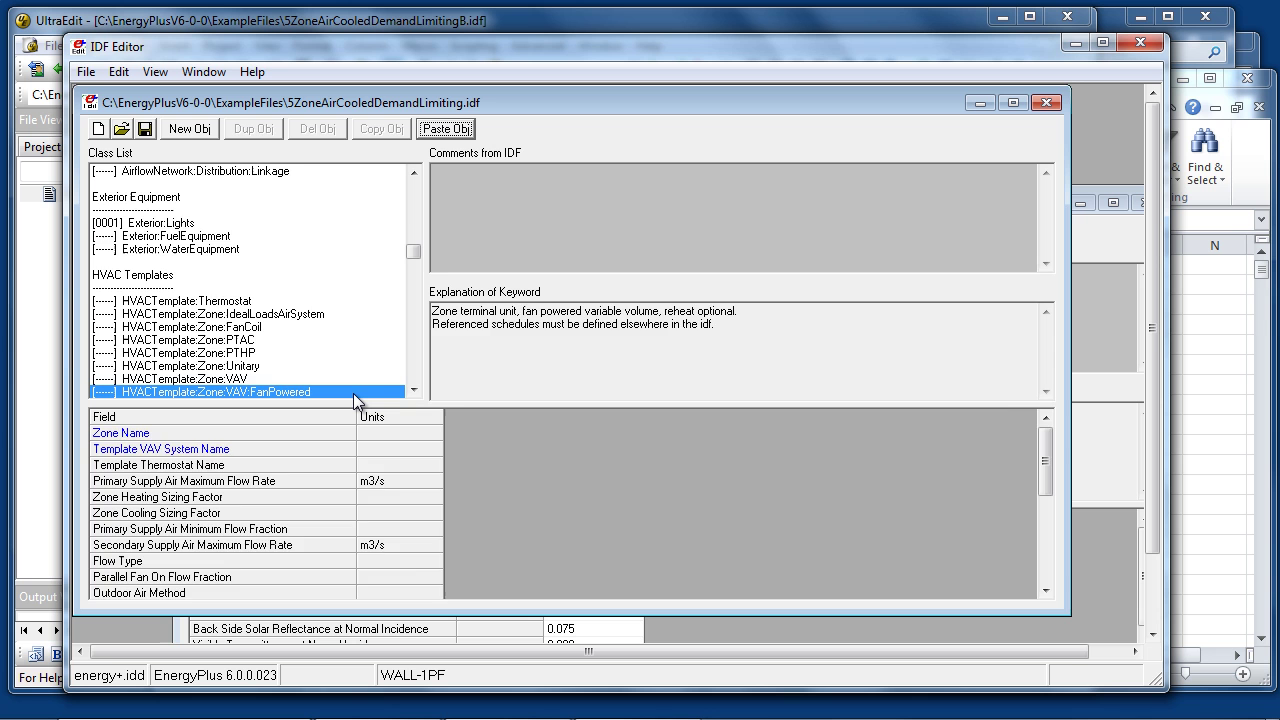
pyautogui.press('F3')
pyautogui.press('F3')
pyautogui.press('F3')
pyautogui.press('F3')
pyautogui.press('F3')
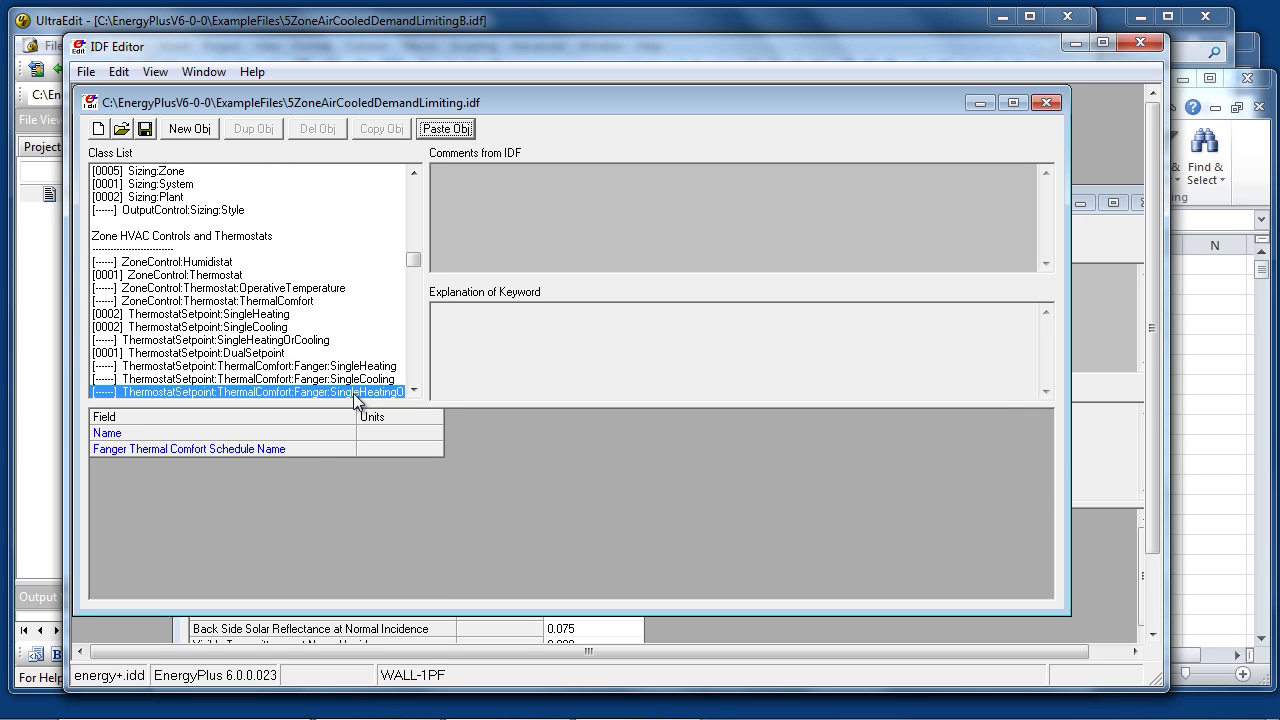
pyautogui.press('F3')
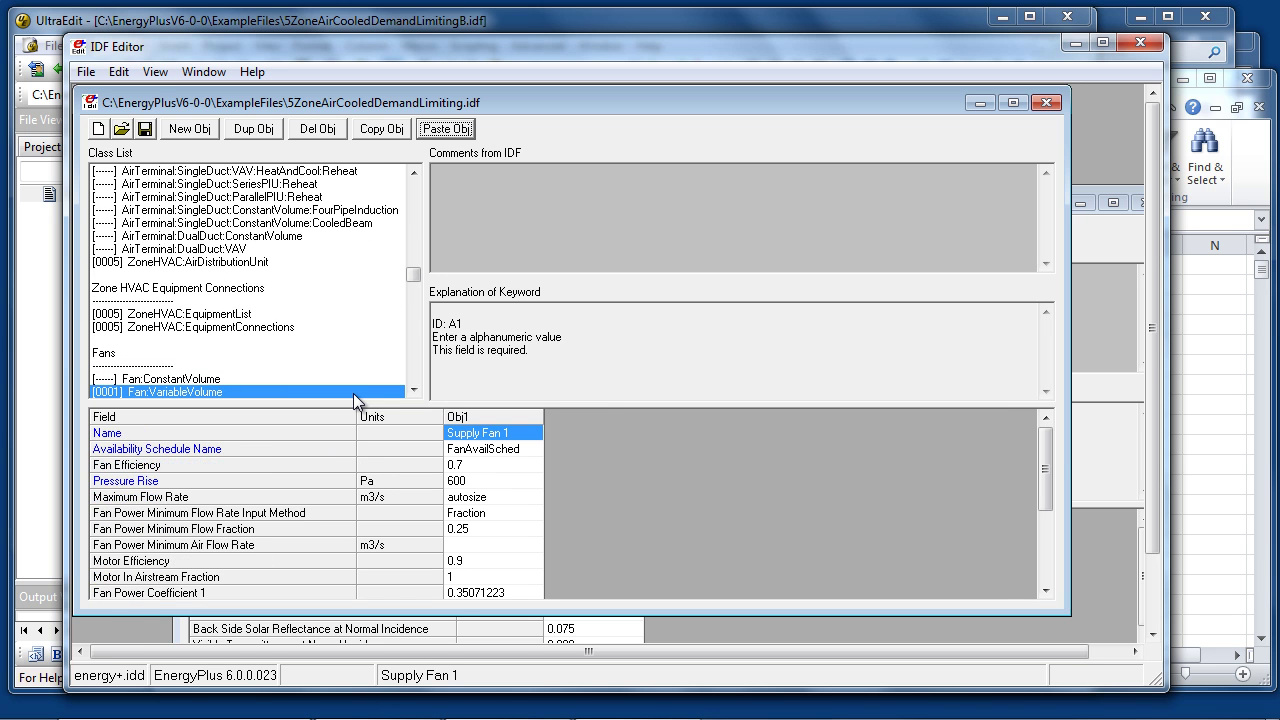
# Switch the displayed units to Inch-Pound, then back to SI.
pyautogui.click(155, 71)
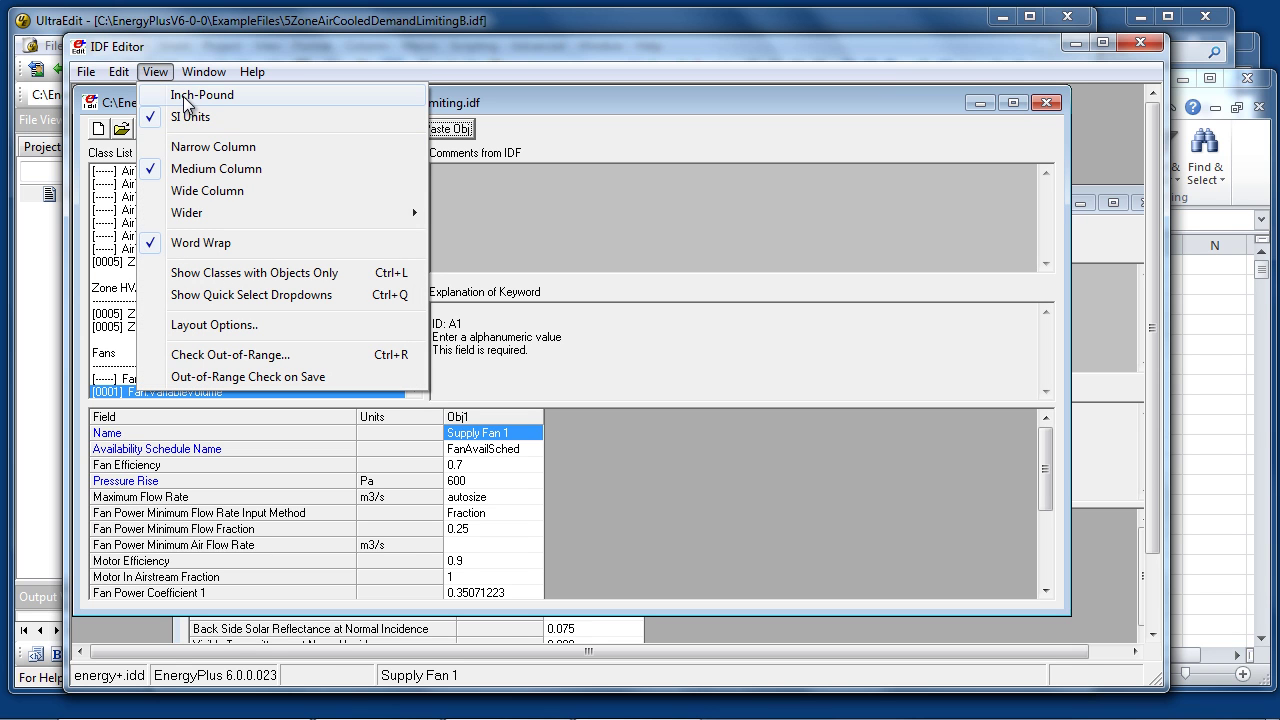
pyautogui.click(184, 97)
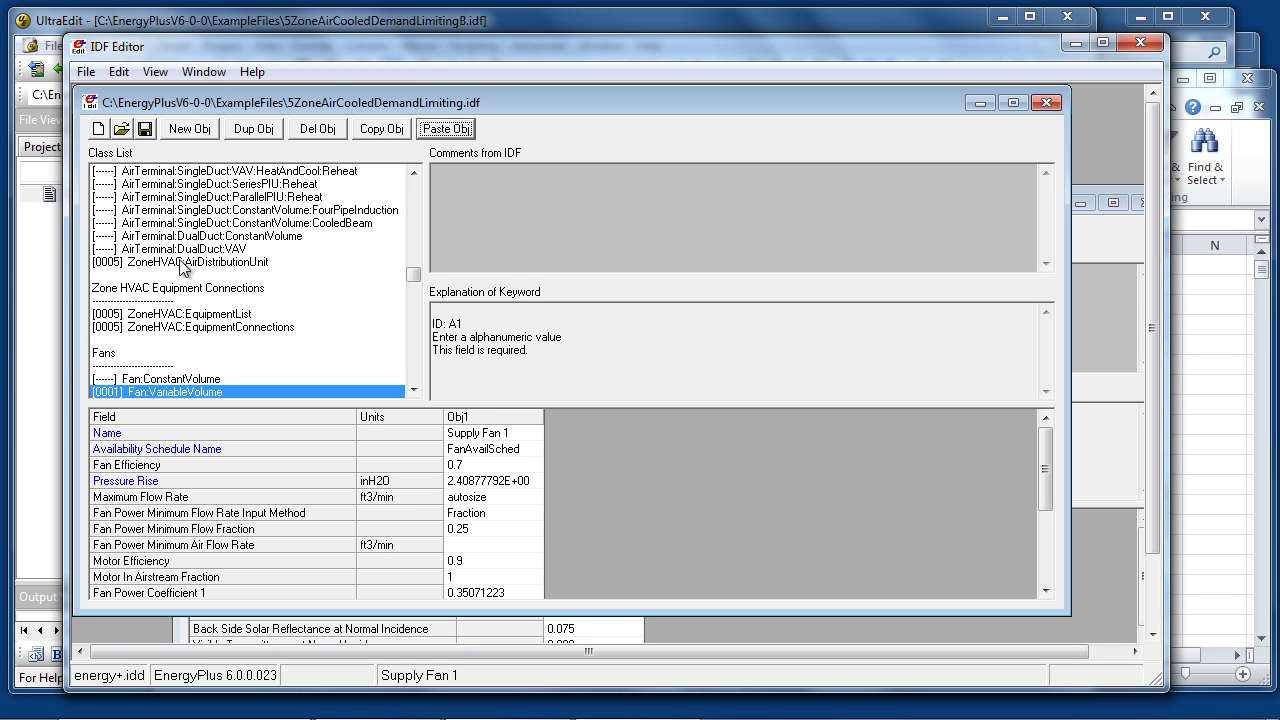
pyautogui.click(120, 73)
pyautogui.click(152, 78)
pyautogui.click(152, 80)
pyautogui.click(210, 115)
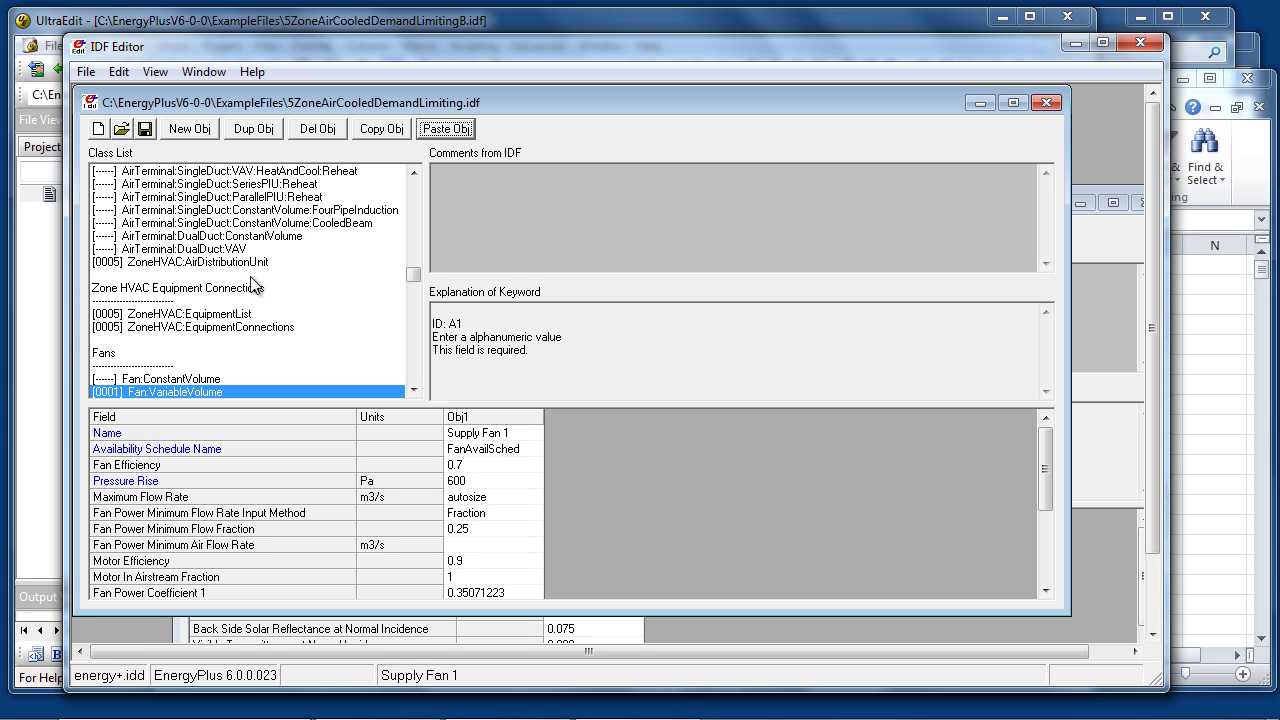
# Set the view to Wide Column.
pyautogui.click(160, 72)
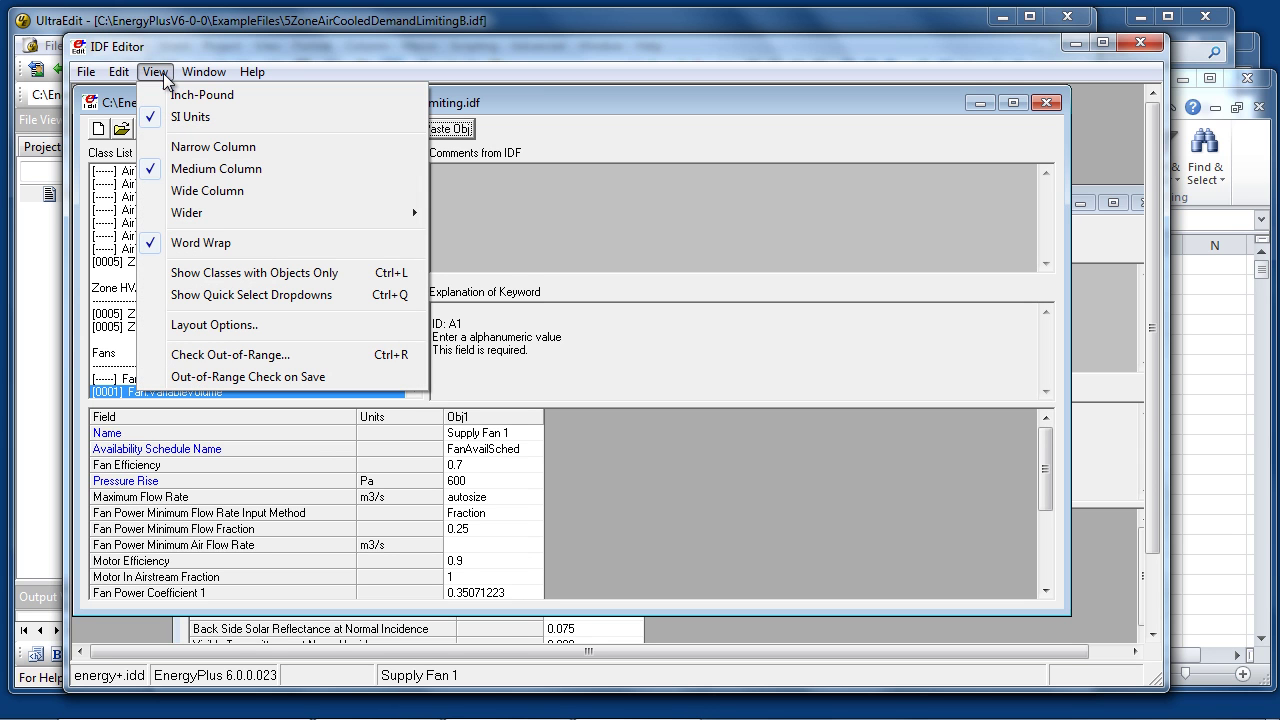
pyautogui.click(190, 195)
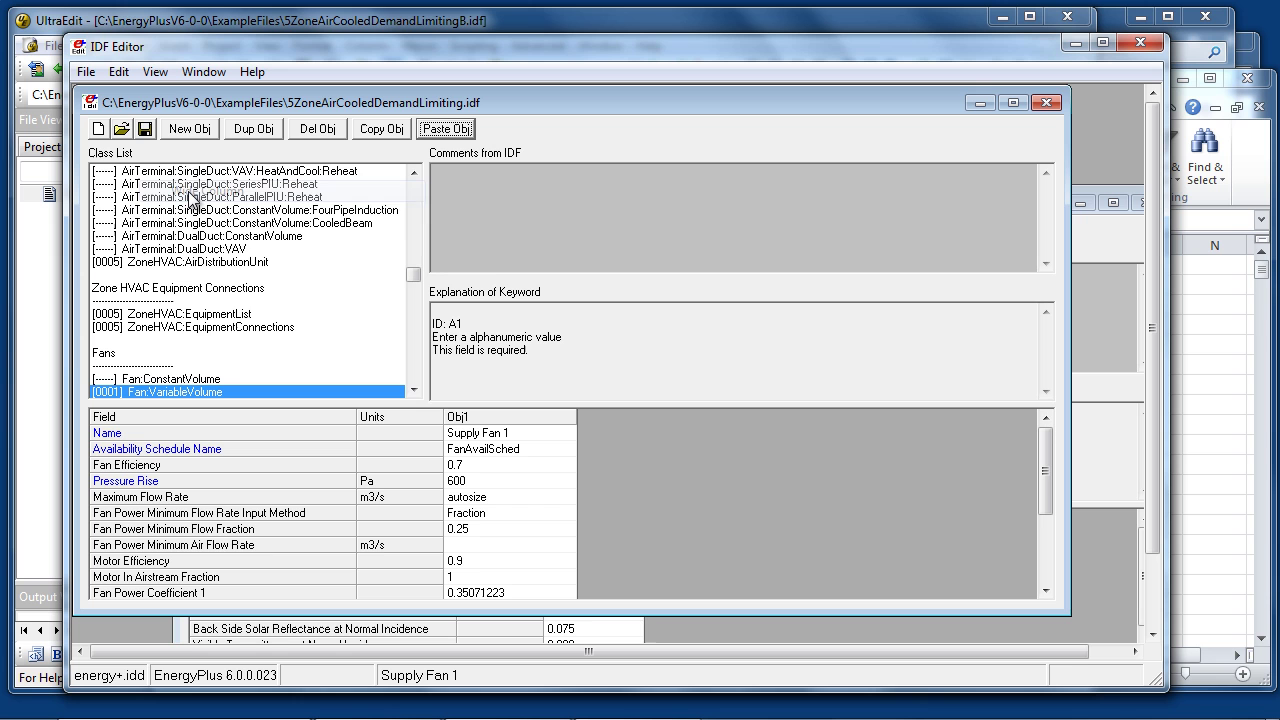
pyautogui.click(158, 73)
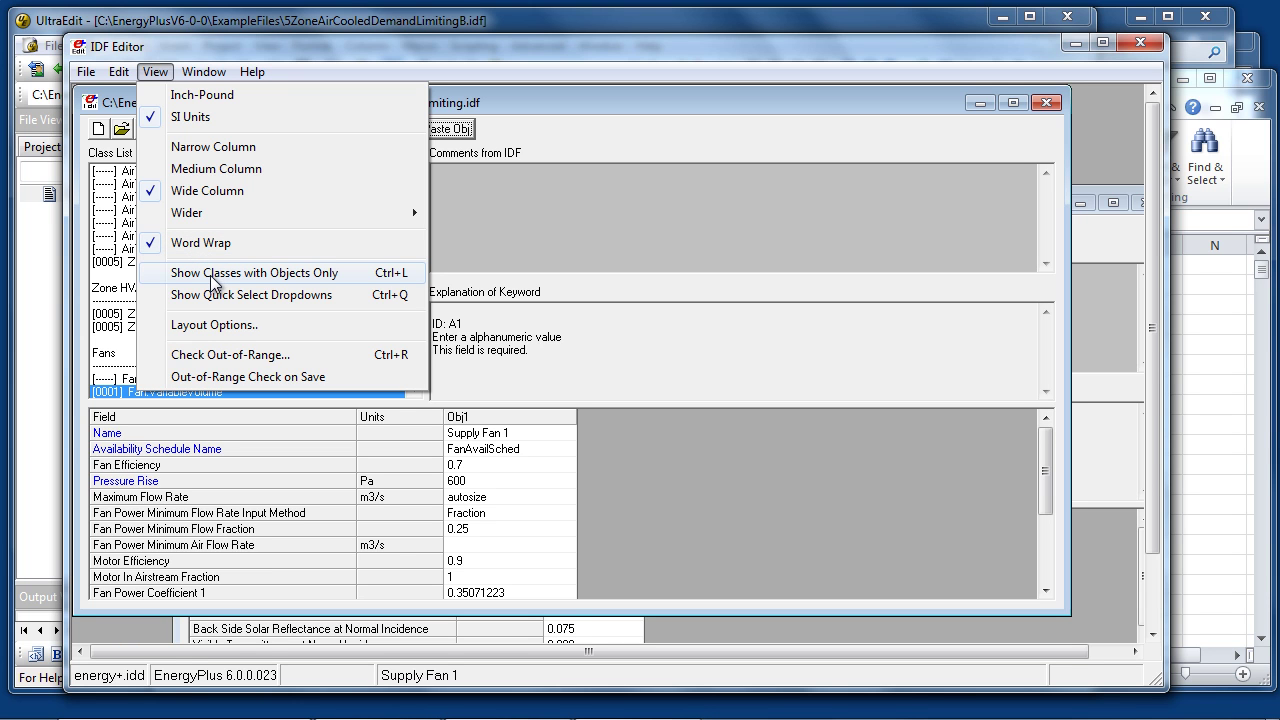
# List only classes with objects and browse the WindowMaterial:Glazing objects.
pyautogui.click(212, 282)
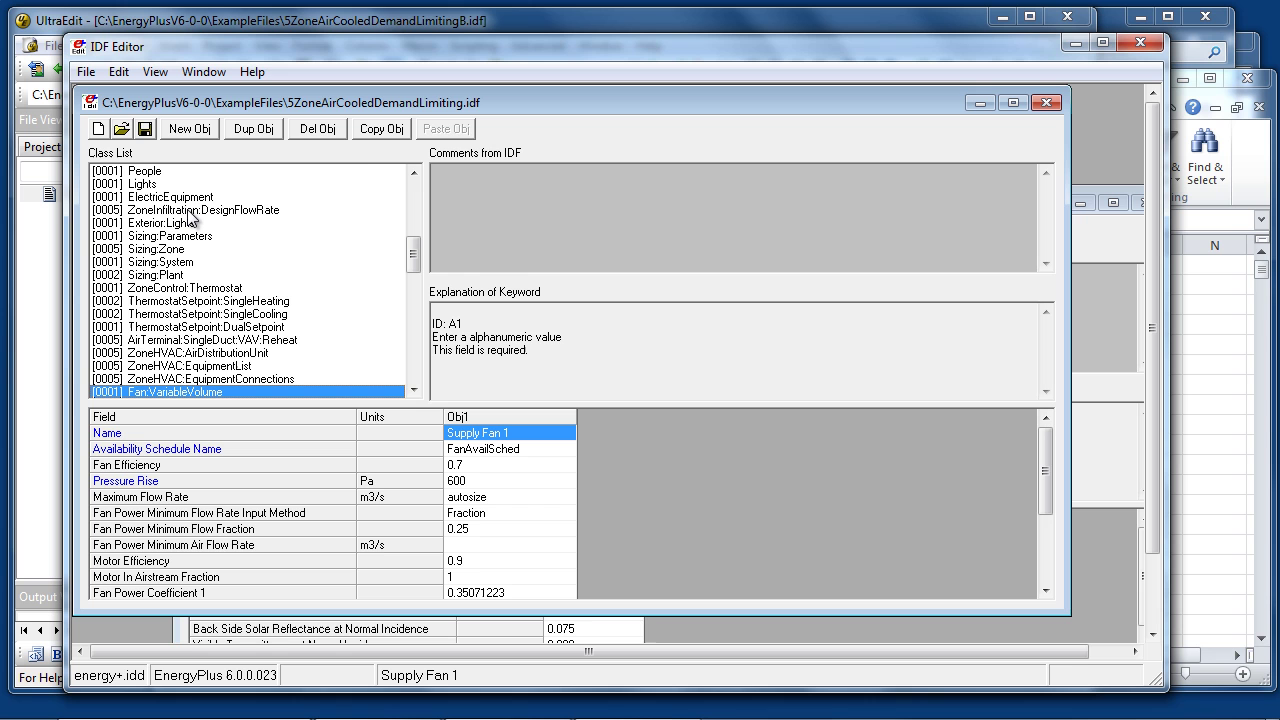
pyautogui.moveTo(412, 172); pyautogui.dragTo(413, 177)
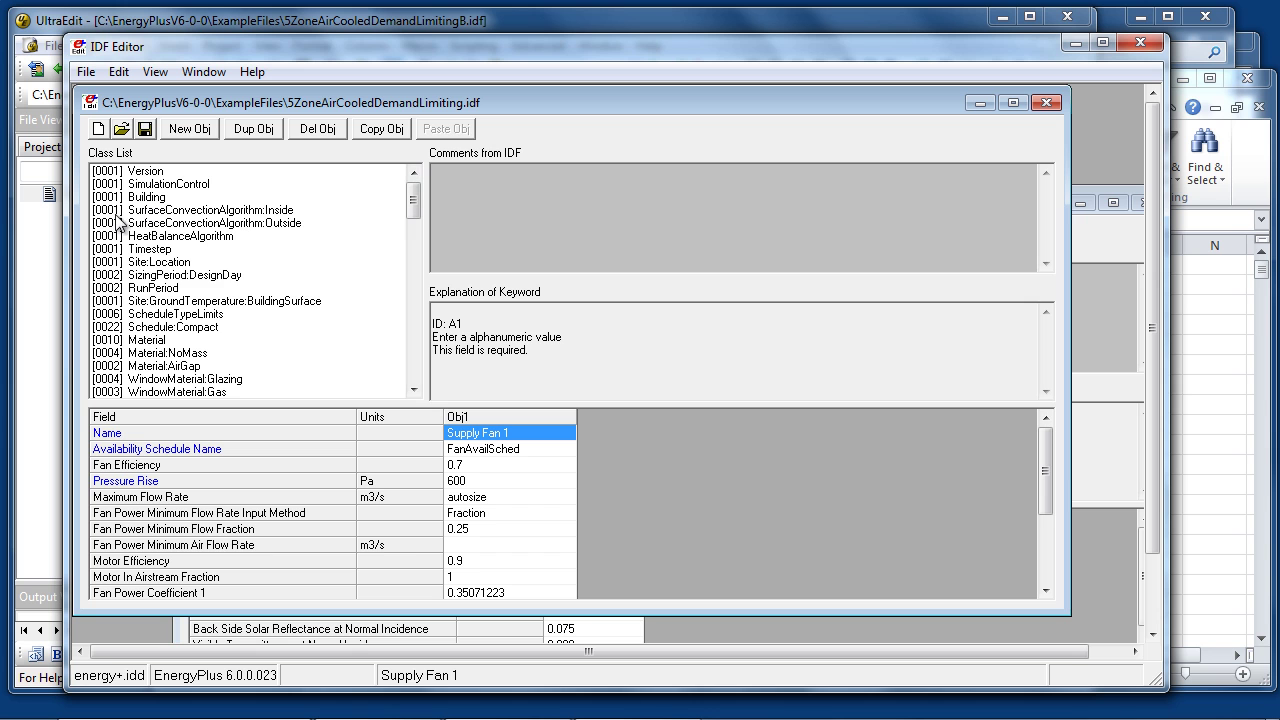
pyautogui.click(181, 381)
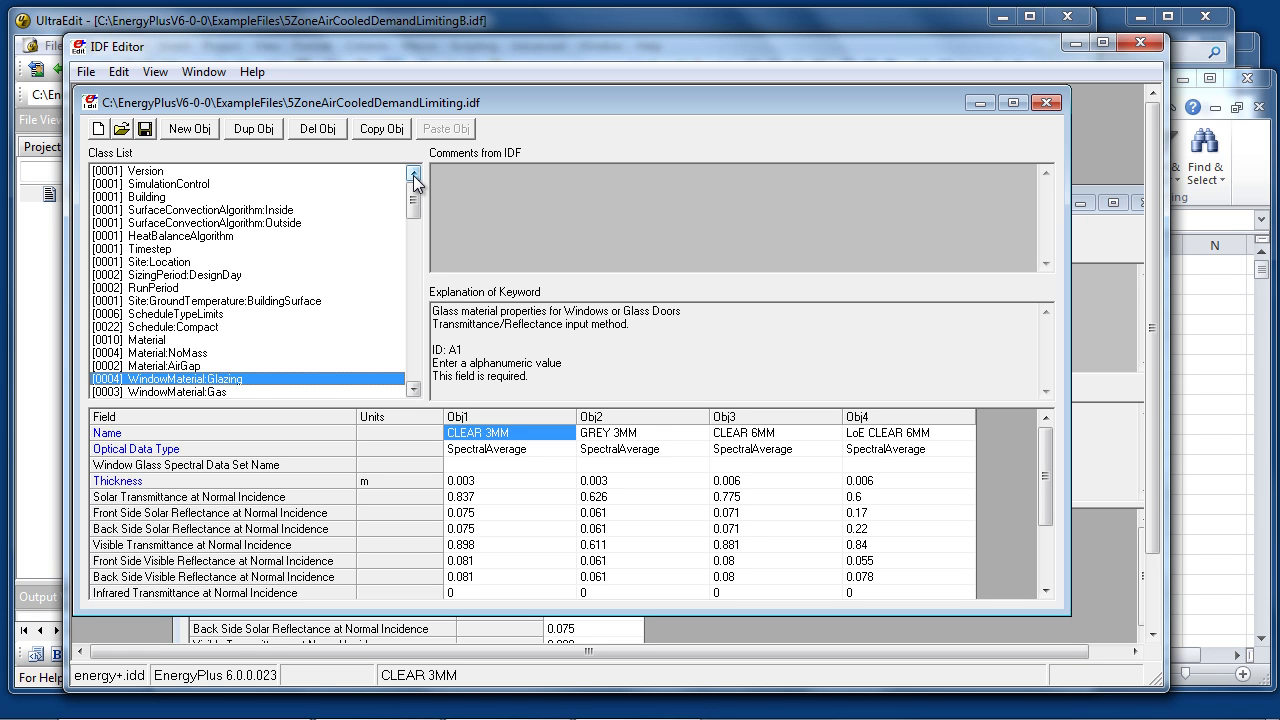
pyautogui.click(414, 345)
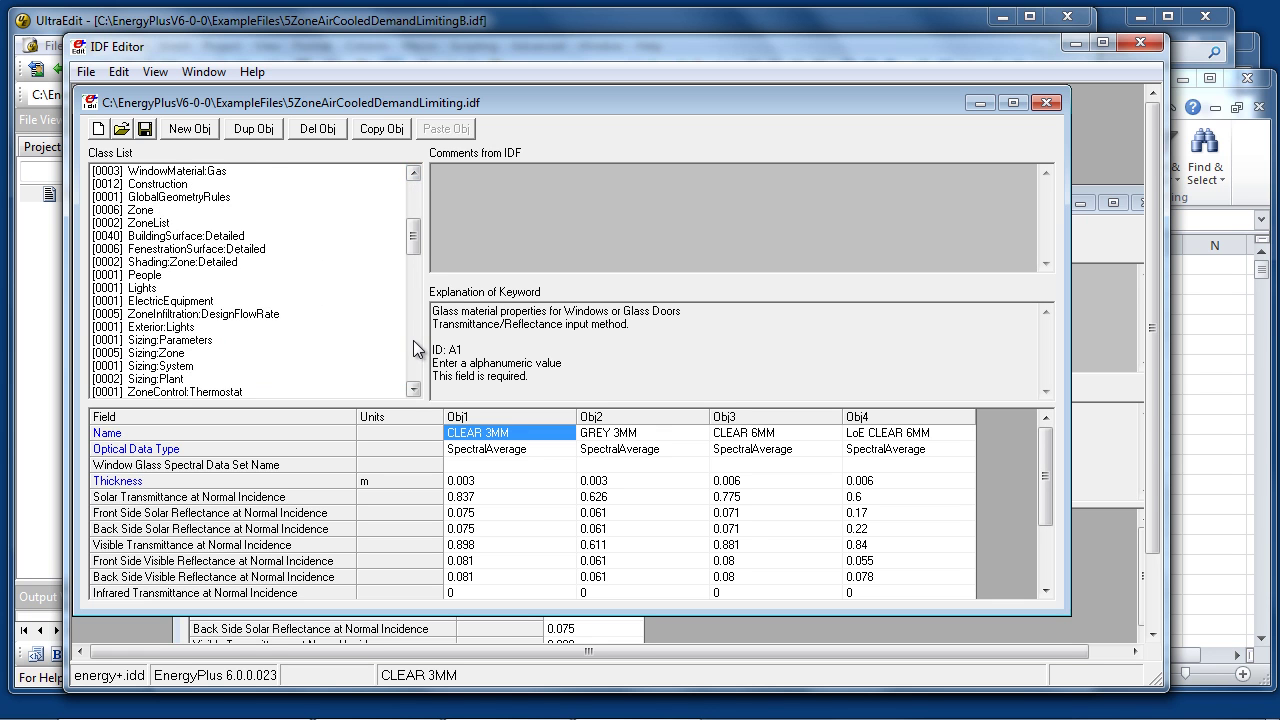
pyautogui.click(416, 350)
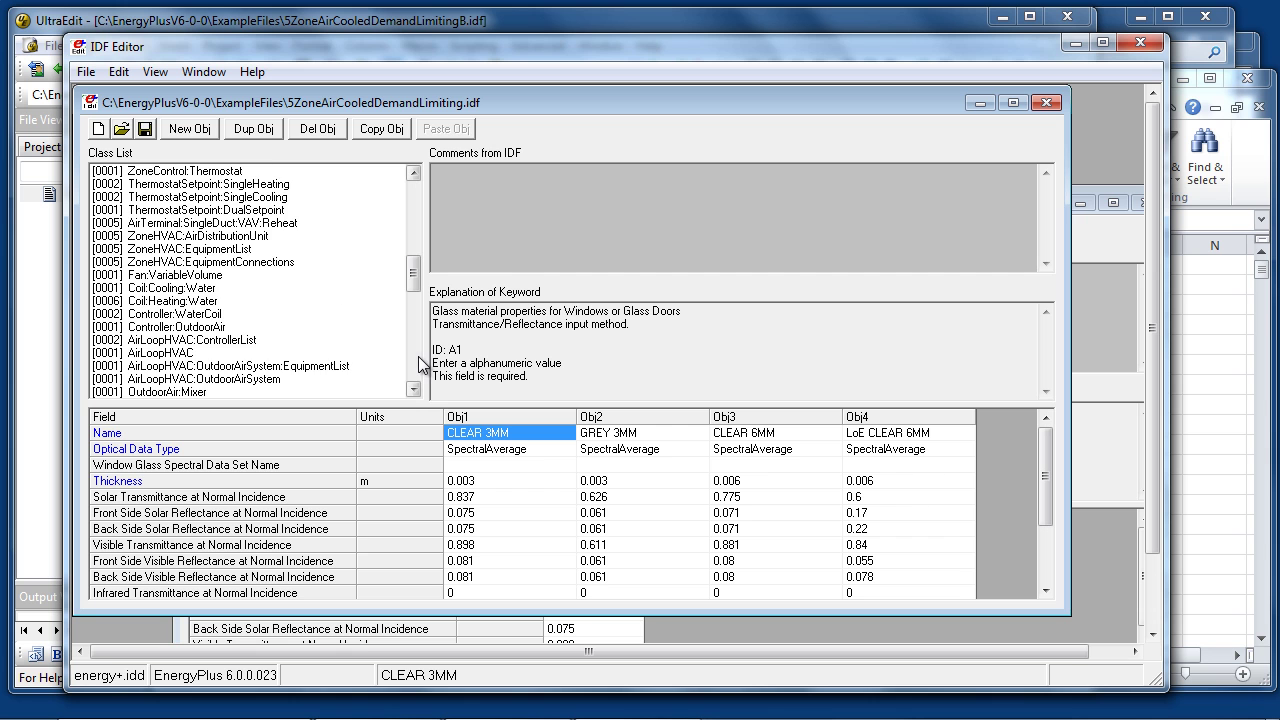
pyautogui.click(416, 362)
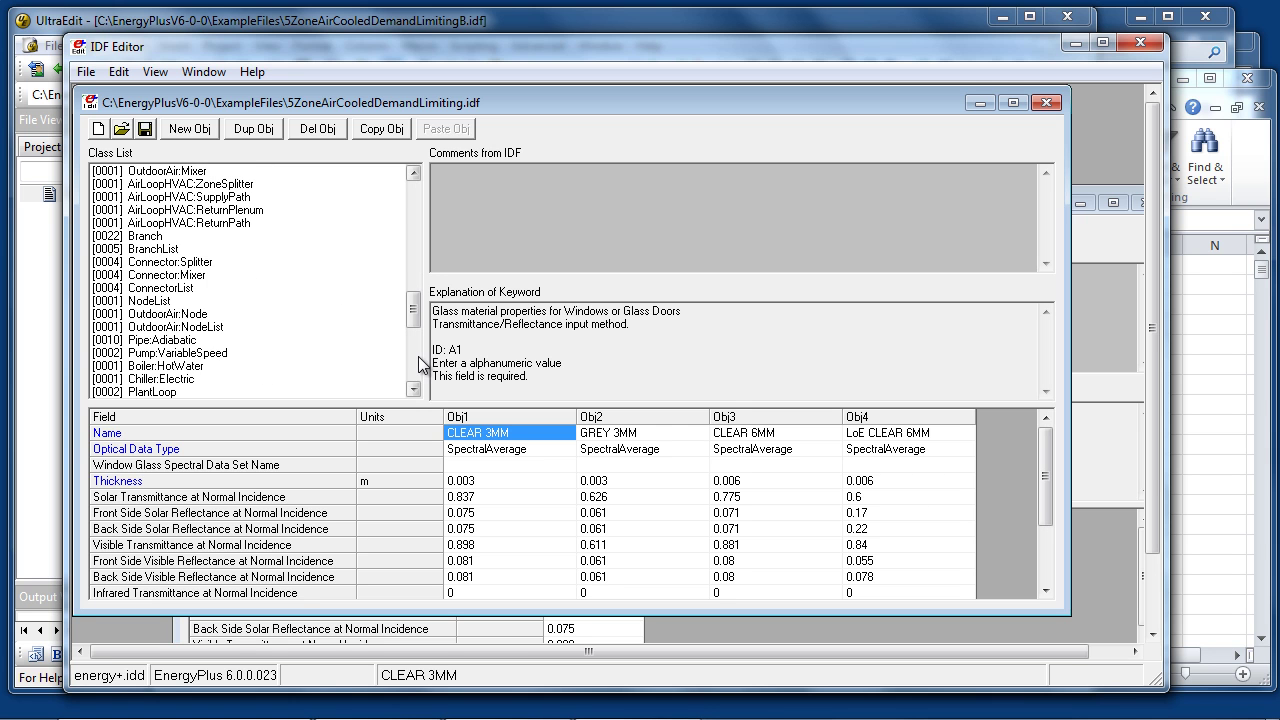
# Inspect NodeList, then show all classes with Ctrl+L and open AirLoopHVAC:ZoneMixer.
pyautogui.click(139, 301)
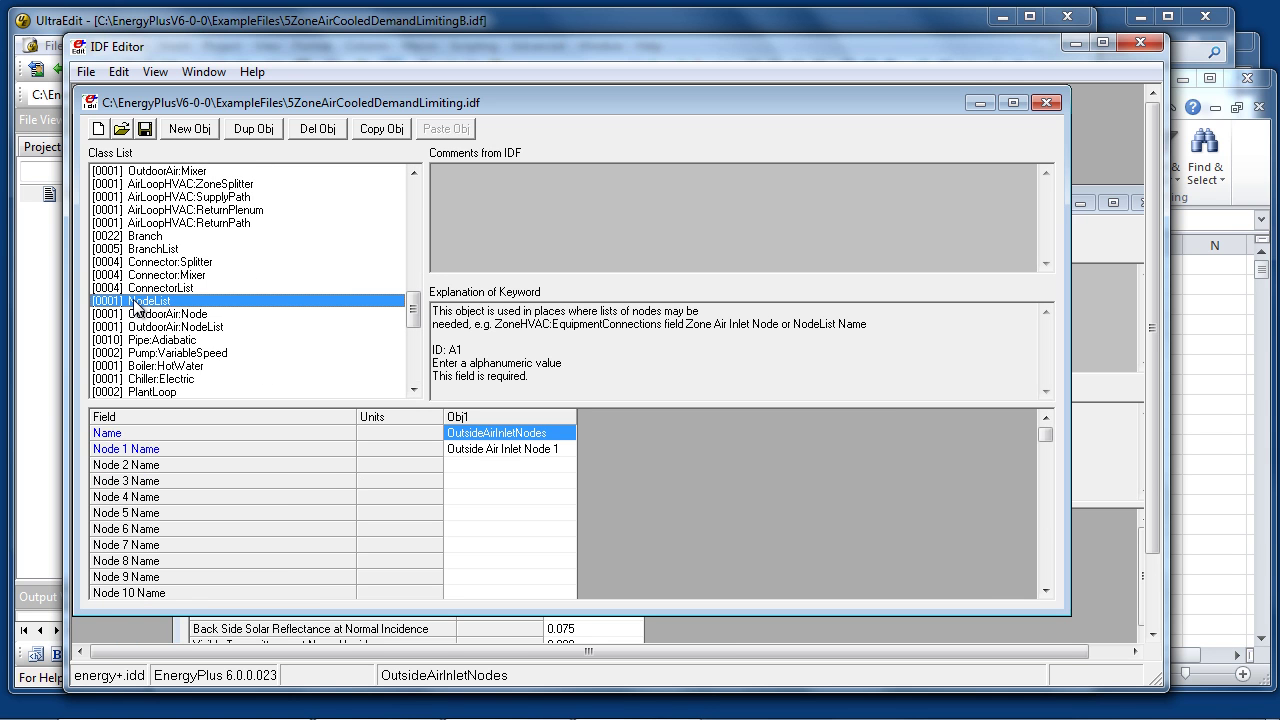
pyautogui.moveTo(414, 318)
pyautogui.mouseDown()
pyautogui.moveTo(415, 287)
pyautogui.moveTo(414, 312)
pyautogui.mouseUp()
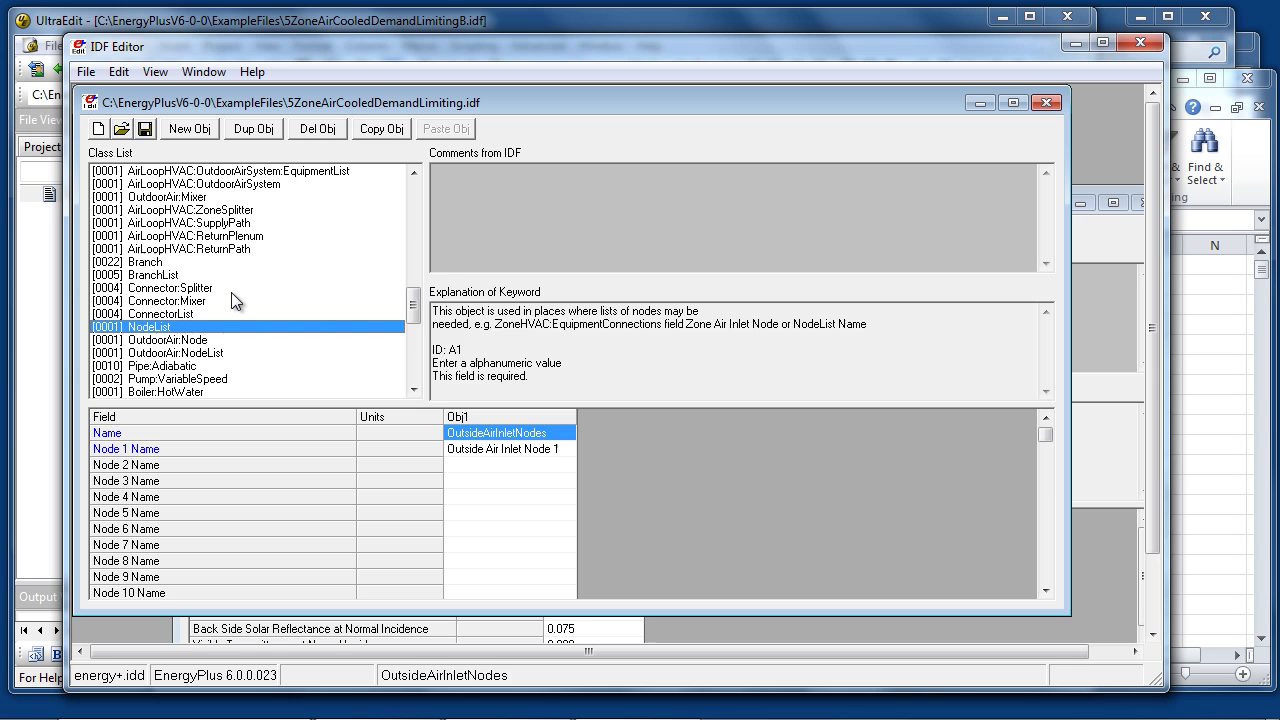
pyautogui.hotkey('ctrl', 'l')
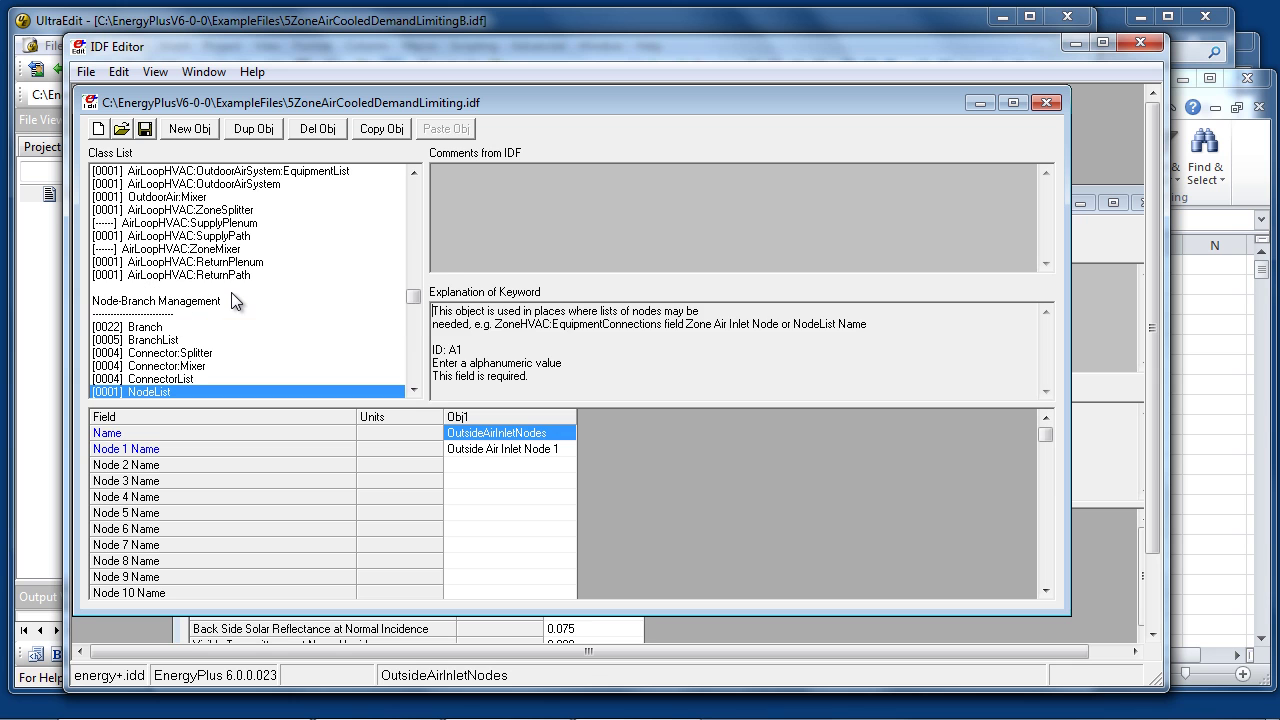
pyautogui.click(160, 249)
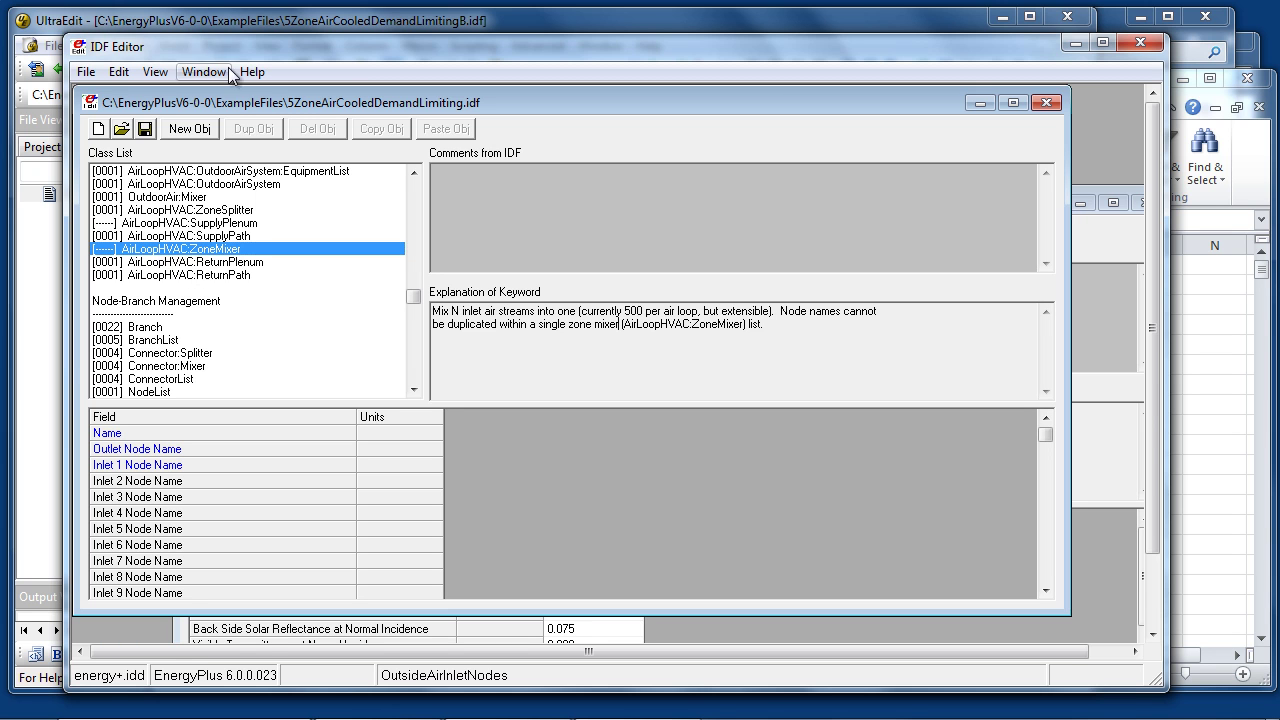
# Enable quick-select dropdowns and jump via Air Distribution to AirLoopHVAC:ReturnPath.
pyautogui.click(150, 73)
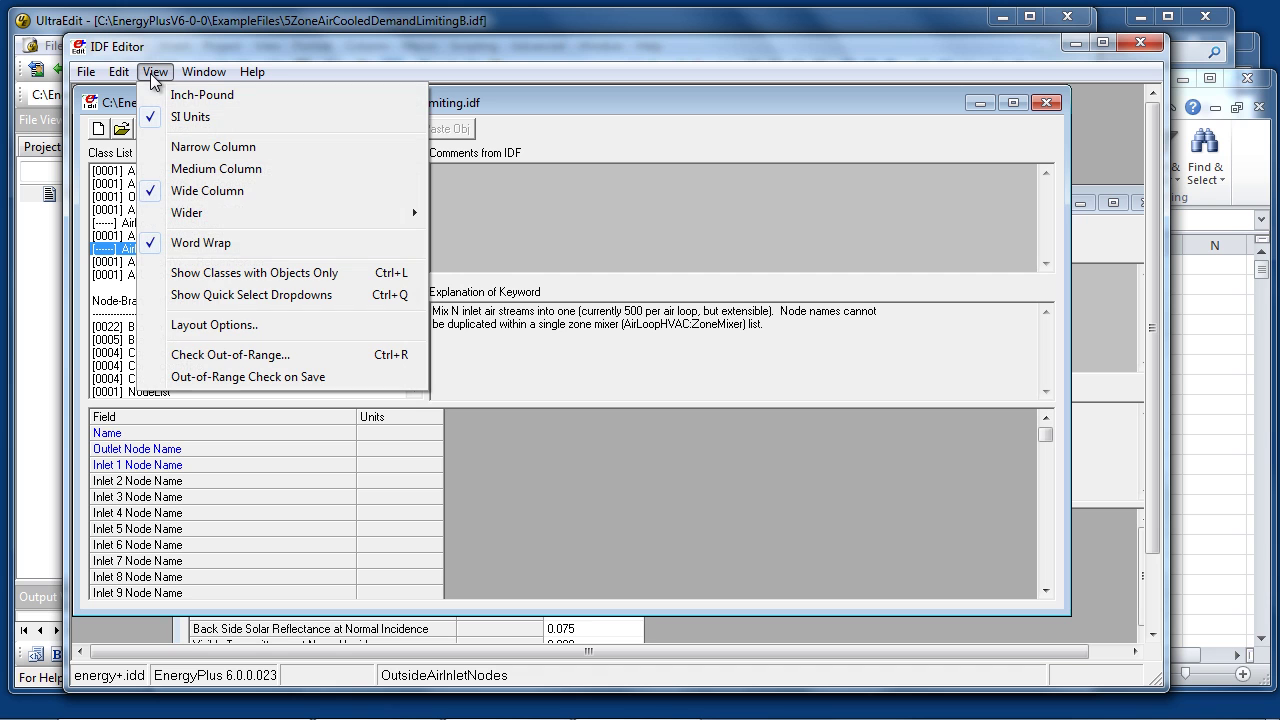
pyautogui.click(220, 294)
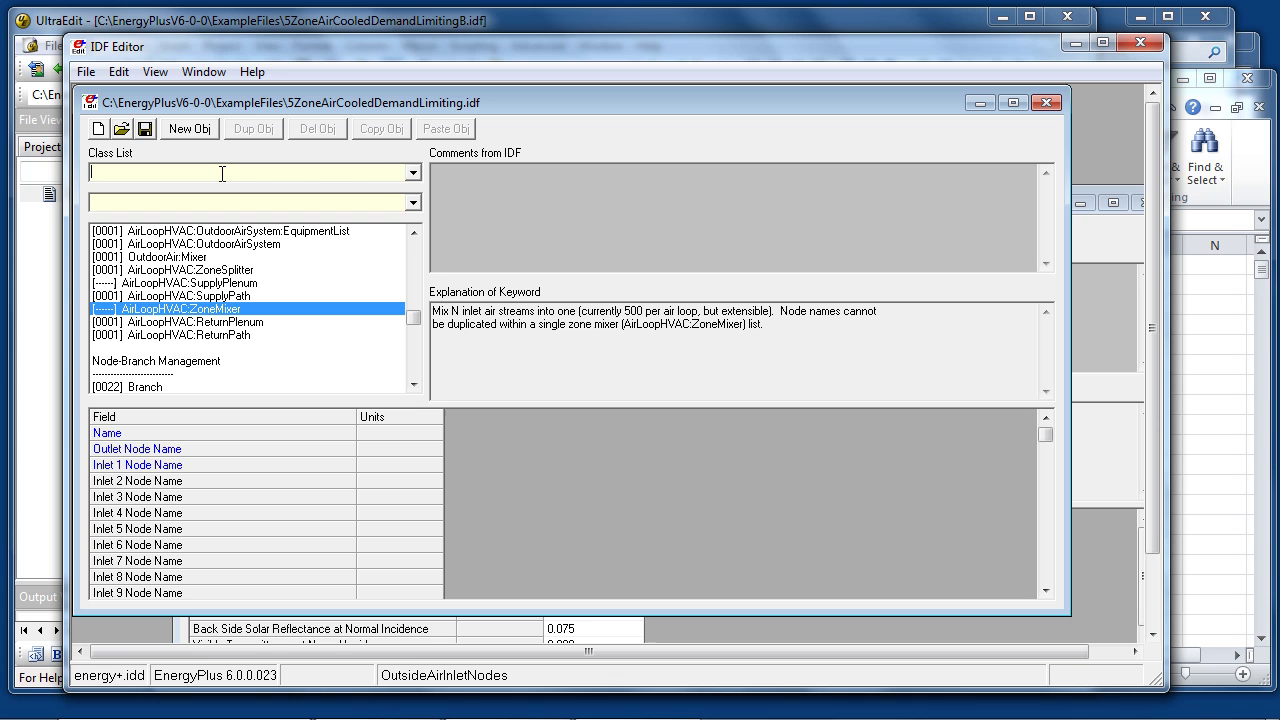
pyautogui.click(412, 173)
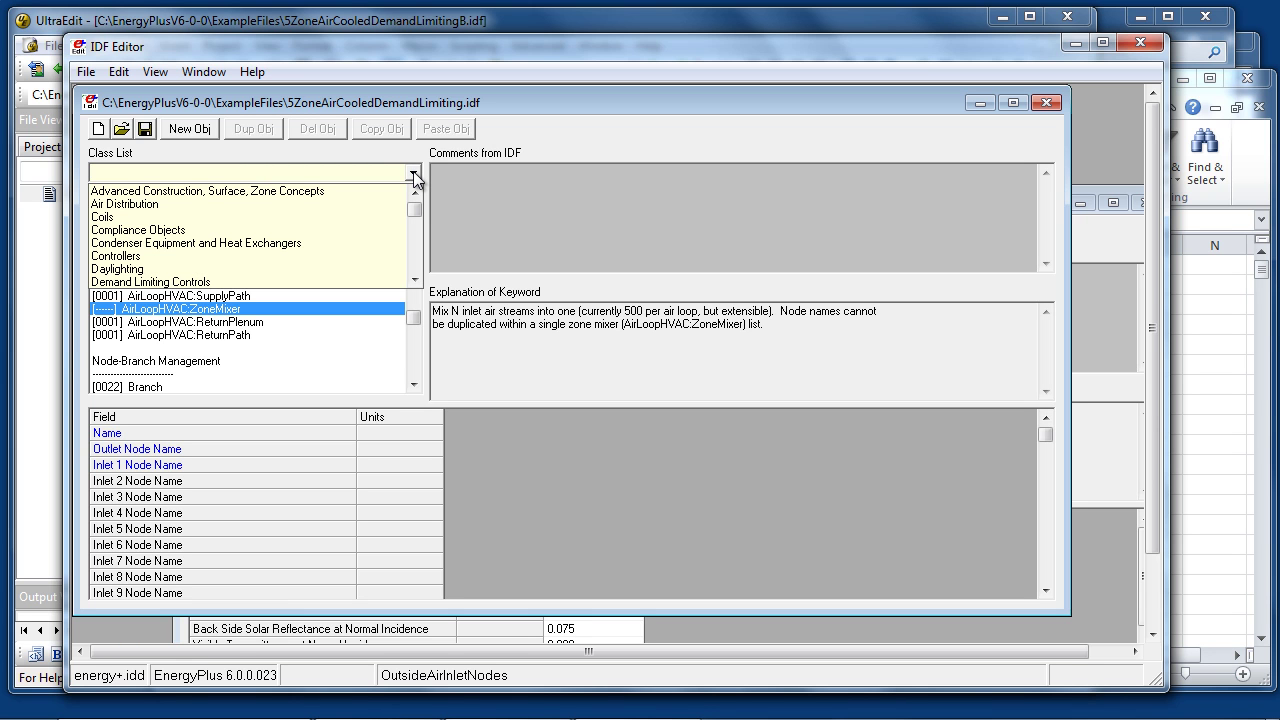
pyautogui.click(248, 205)
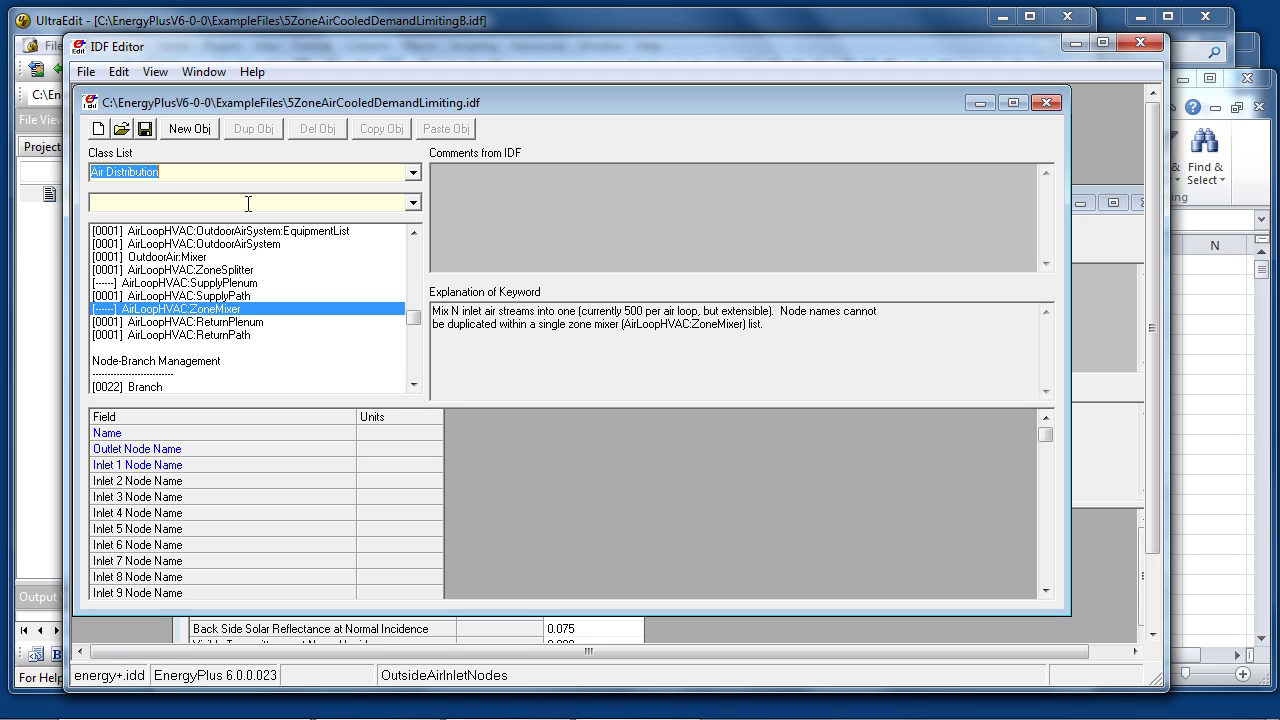
pyautogui.click(414, 203)
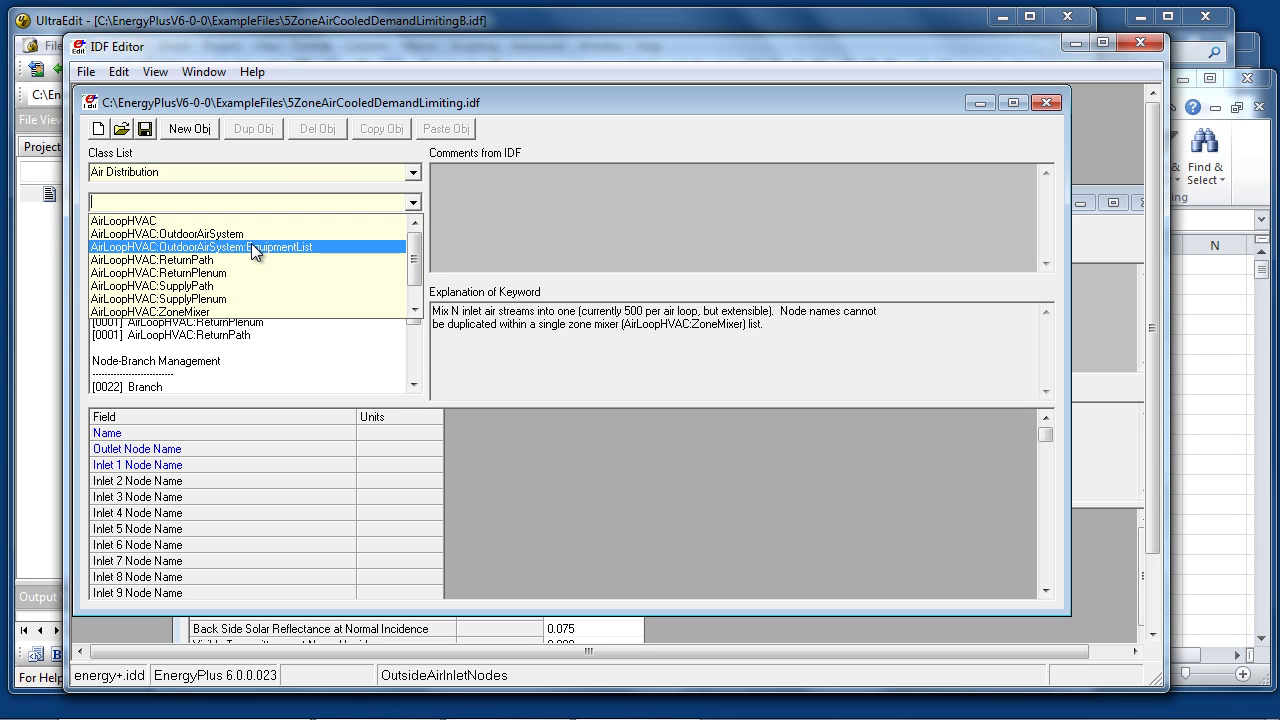
pyautogui.click(200, 259)
# Use the dropdowns to open Daylighting:Controls in the Daylighting group.
pyautogui.click(409, 170)
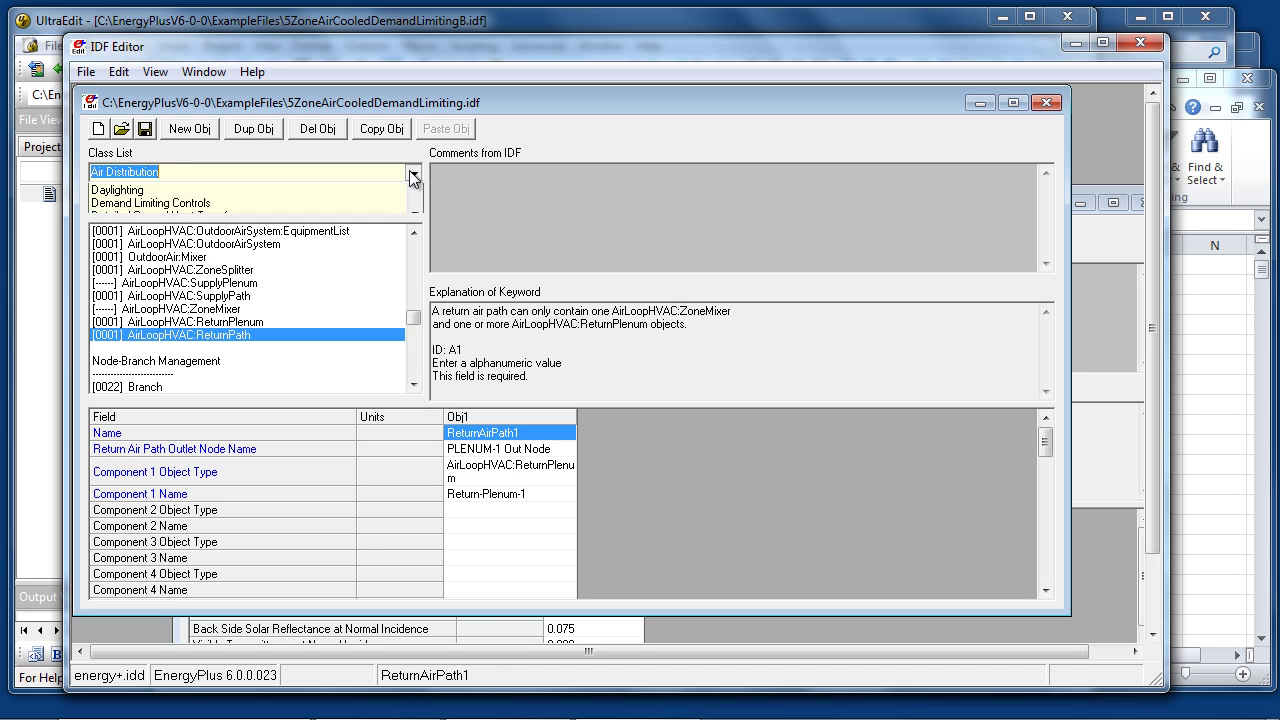
pyautogui.click(286, 256)
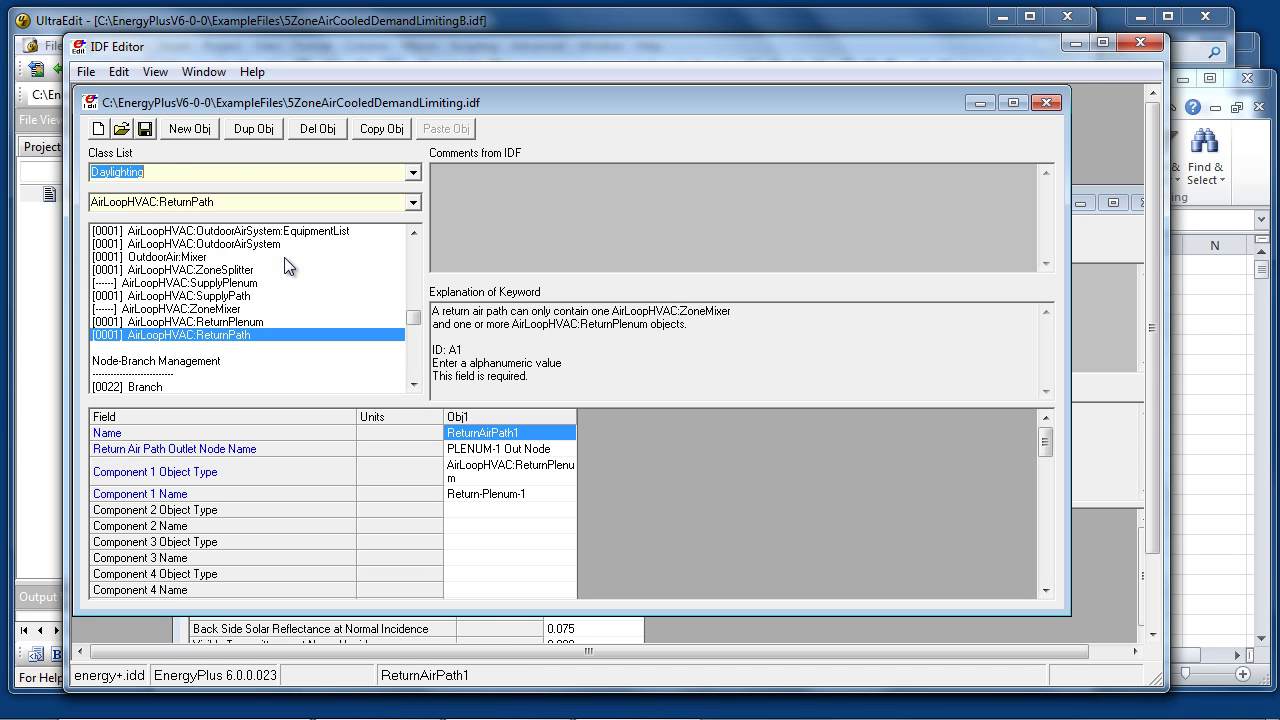
pyautogui.click(410, 203)
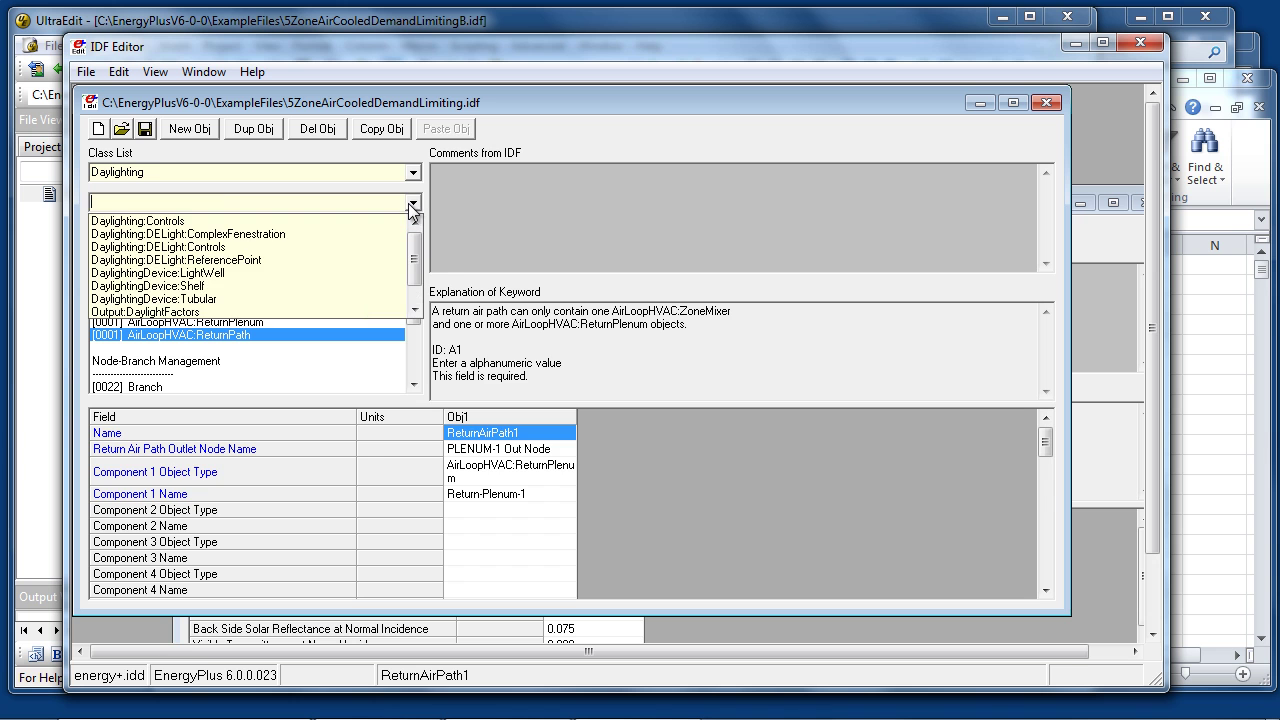
pyautogui.click(295, 222)
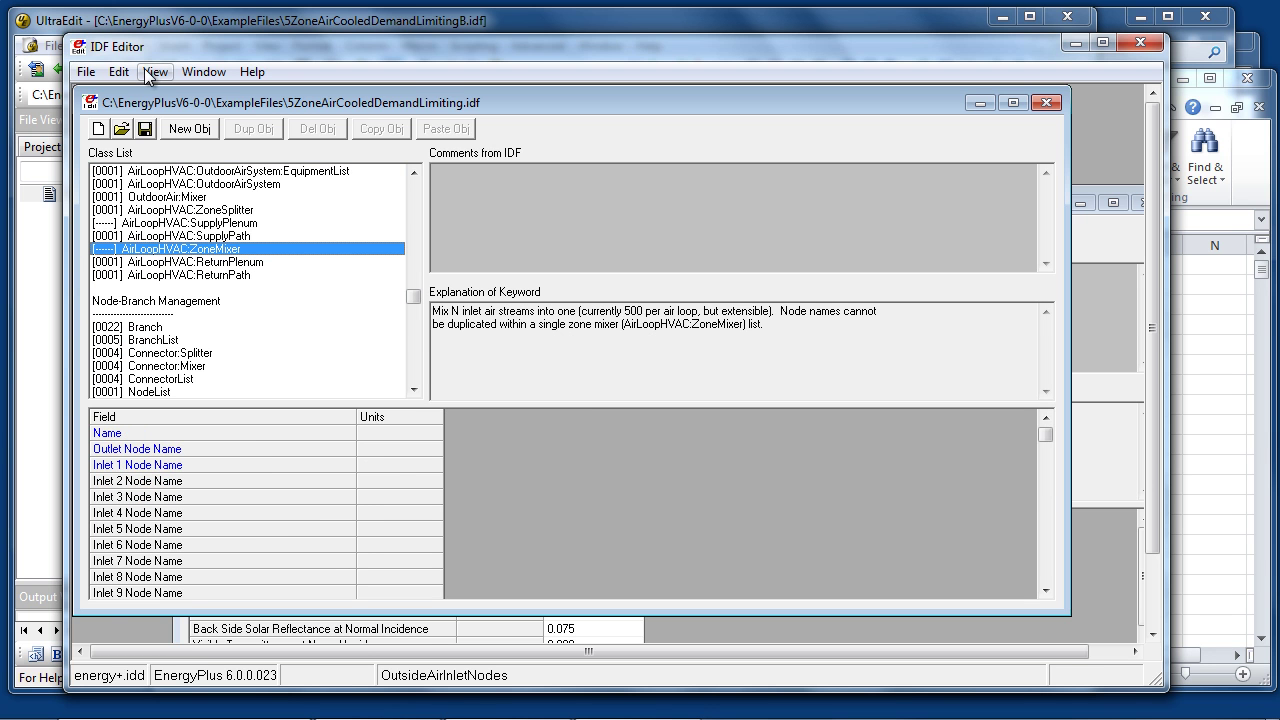
pyautogui.click(155, 72)
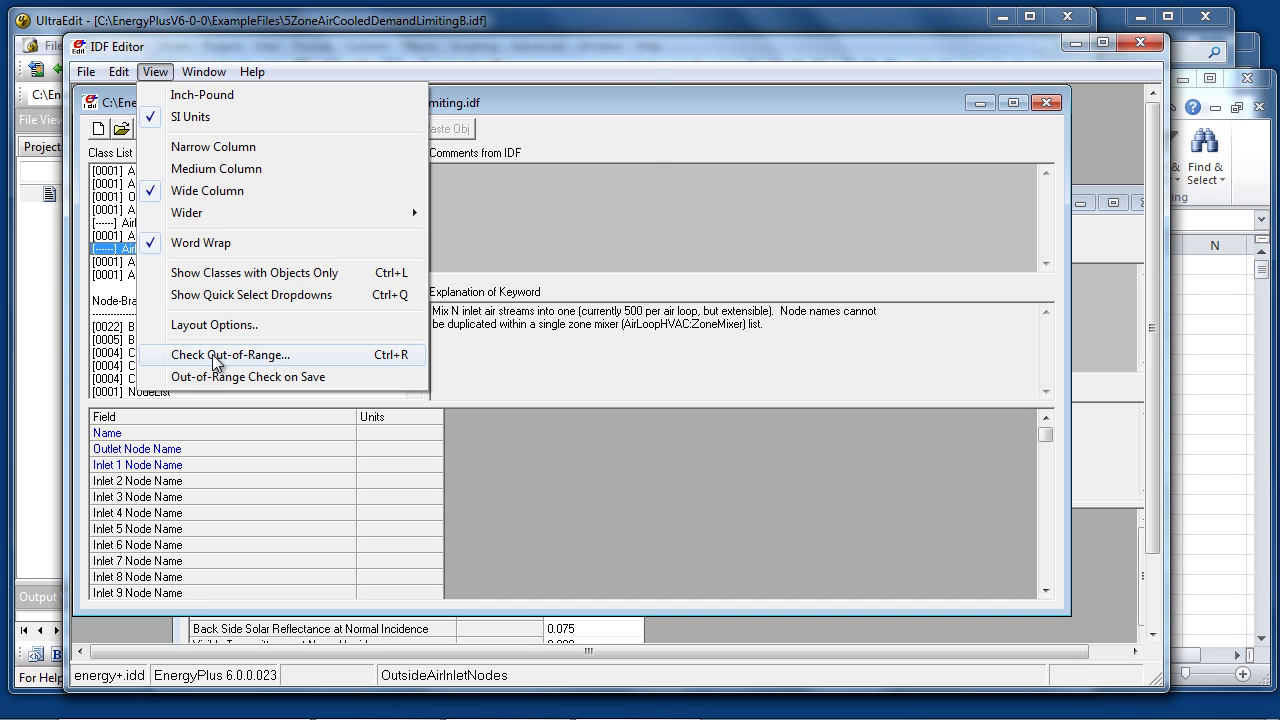
pyautogui.press('Escape')
pyautogui.click(254, 76)
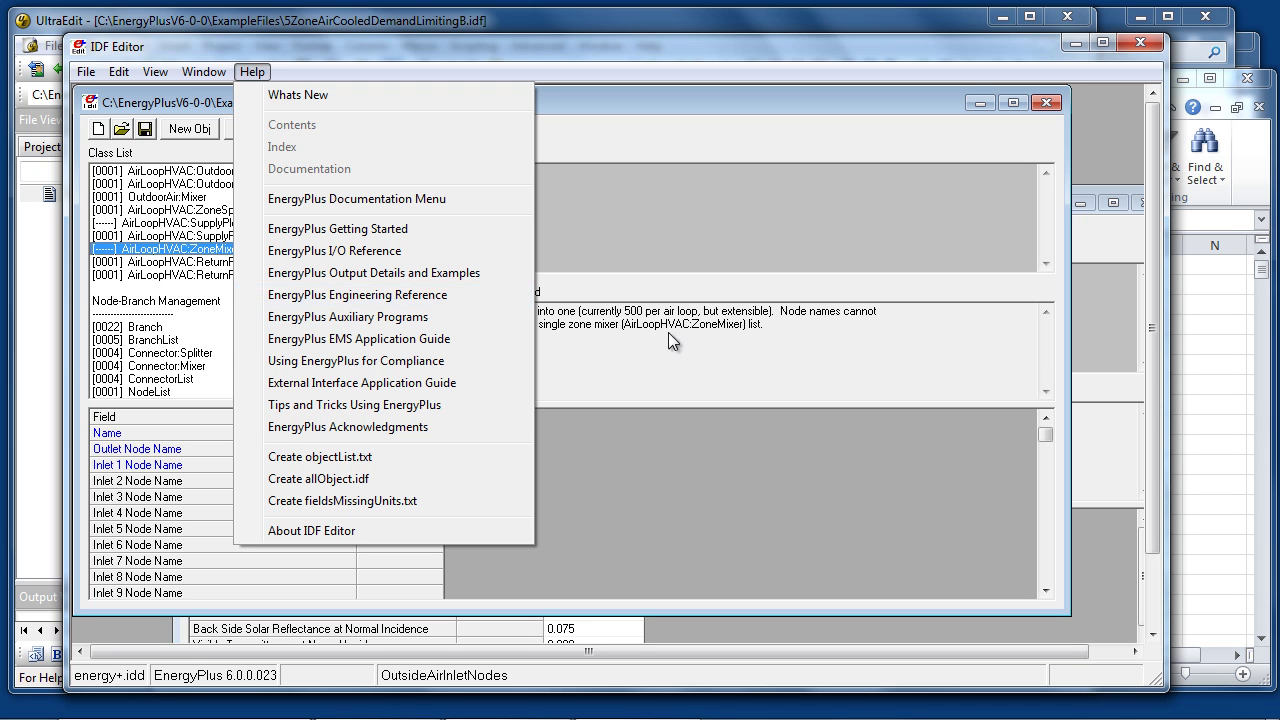
pyautogui.click(617, 364)
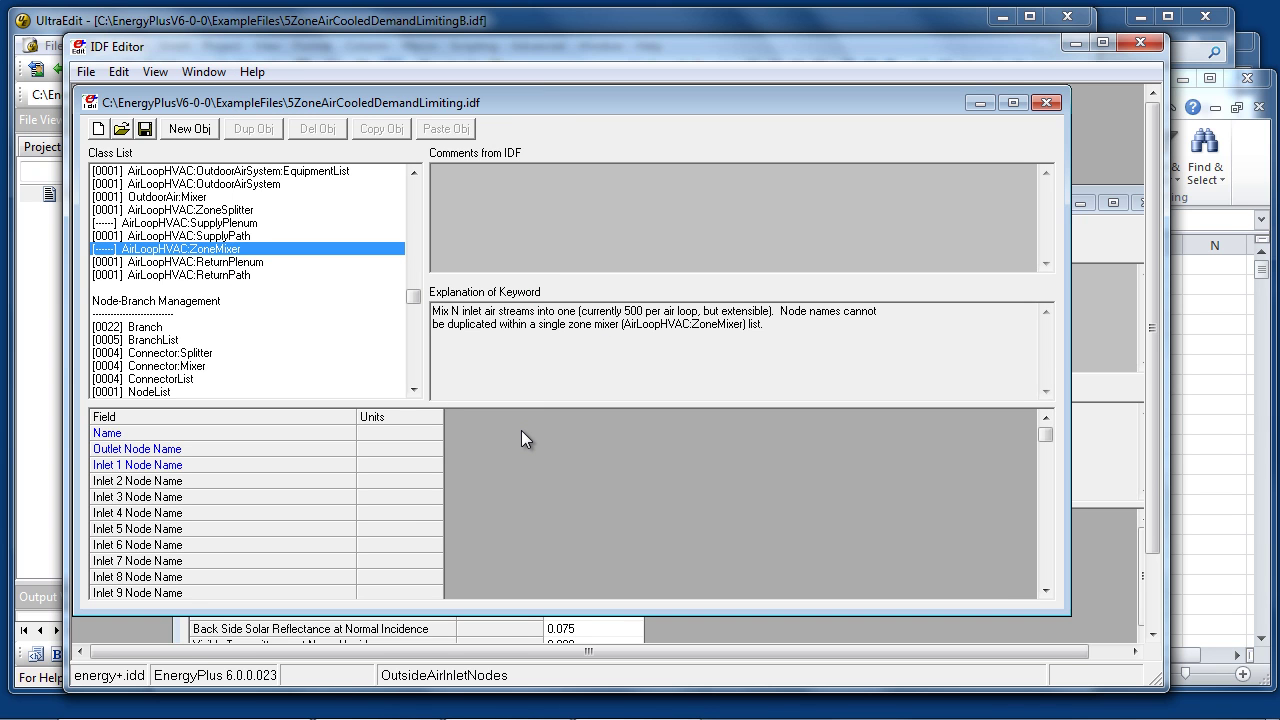